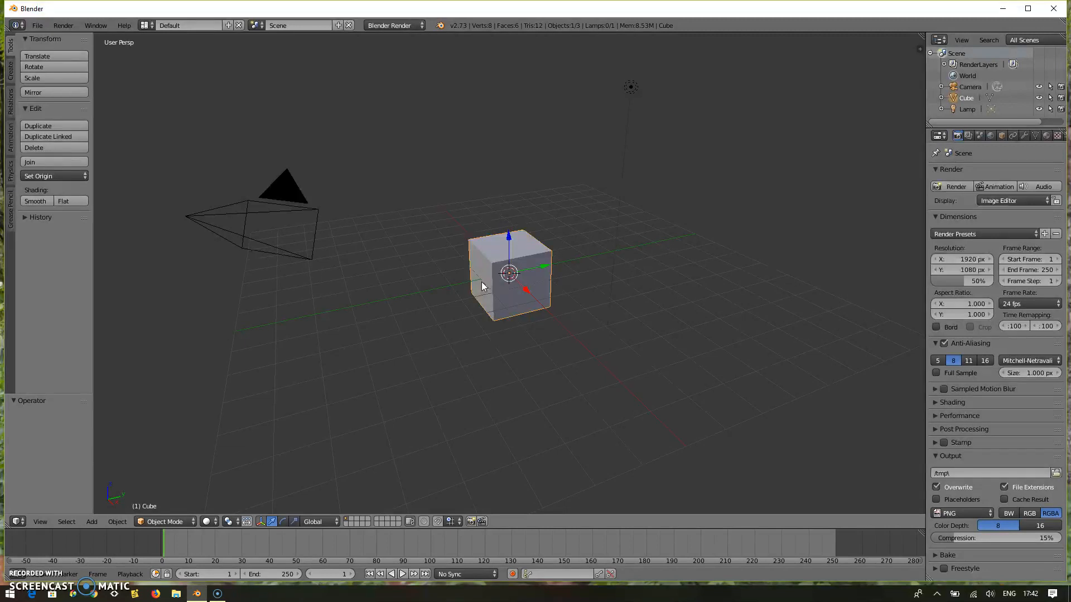
Duplicate the cube, offset the copy about 0.83 in X, 2.41 in Y and 0.43 in Z, and leave the copy selected.
key(shift+d)
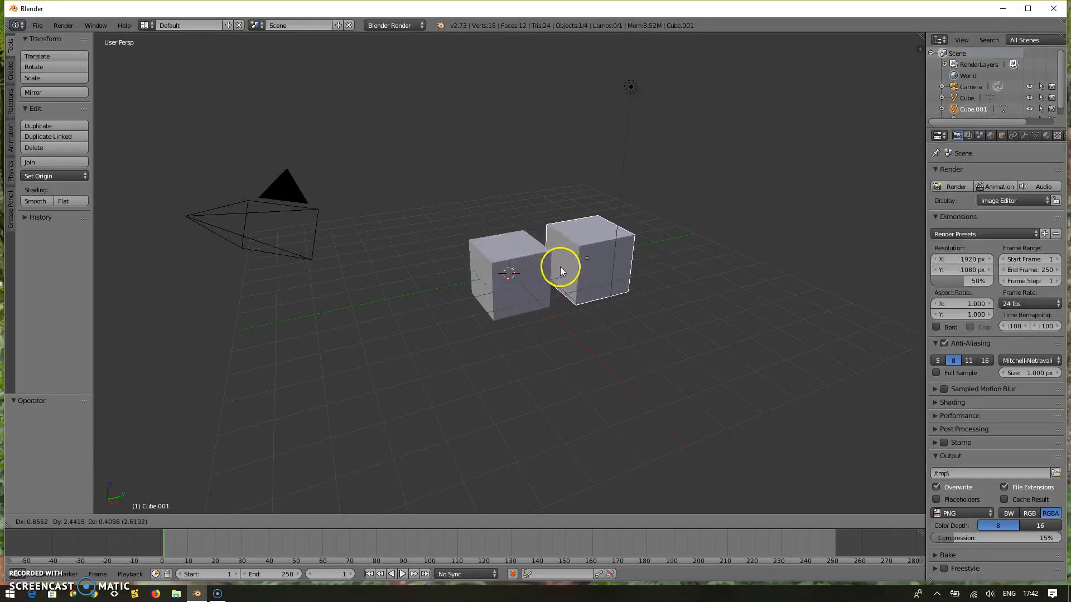
click(558, 266)
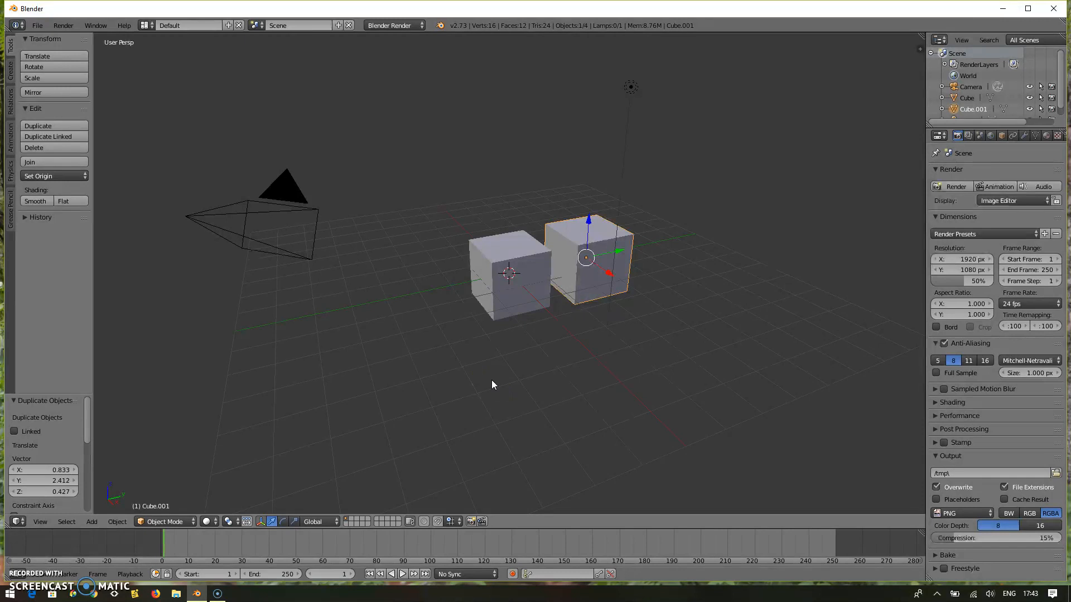
right_click(510, 277)
right_click(583, 270)
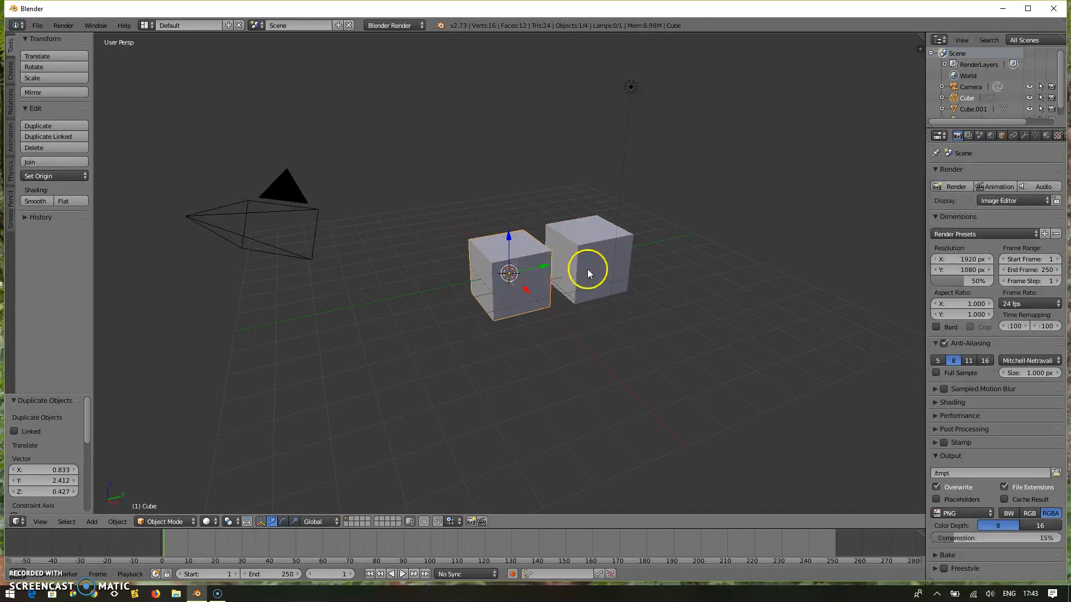
right_click(527, 272)
right_click(580, 263)
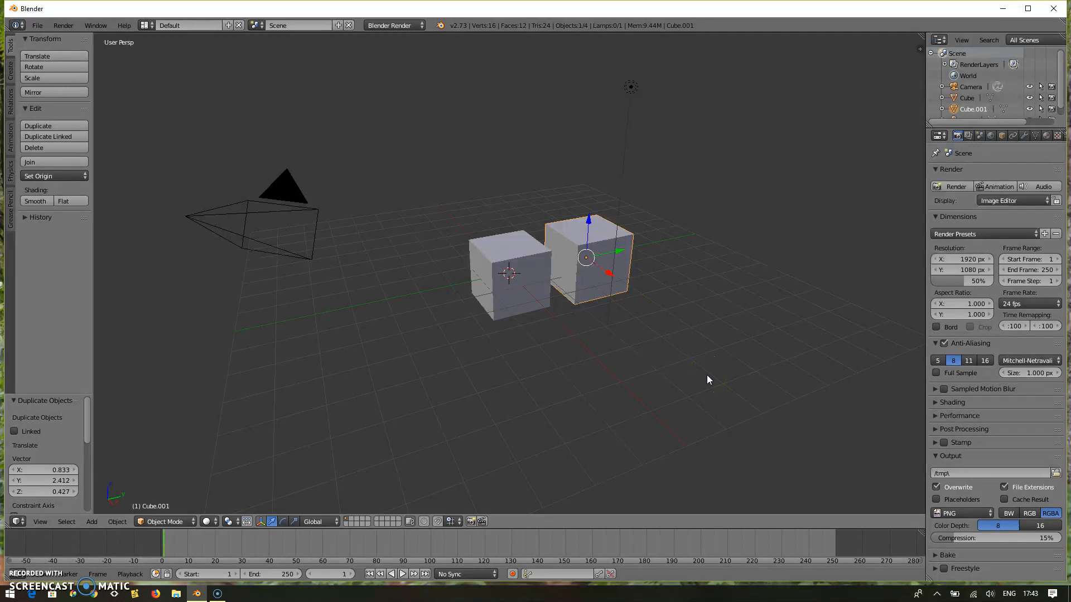
Move the copy about -0.83 in X and -0.39 in Y so it lines up edge to edge with the original cube.
key(KP_5)
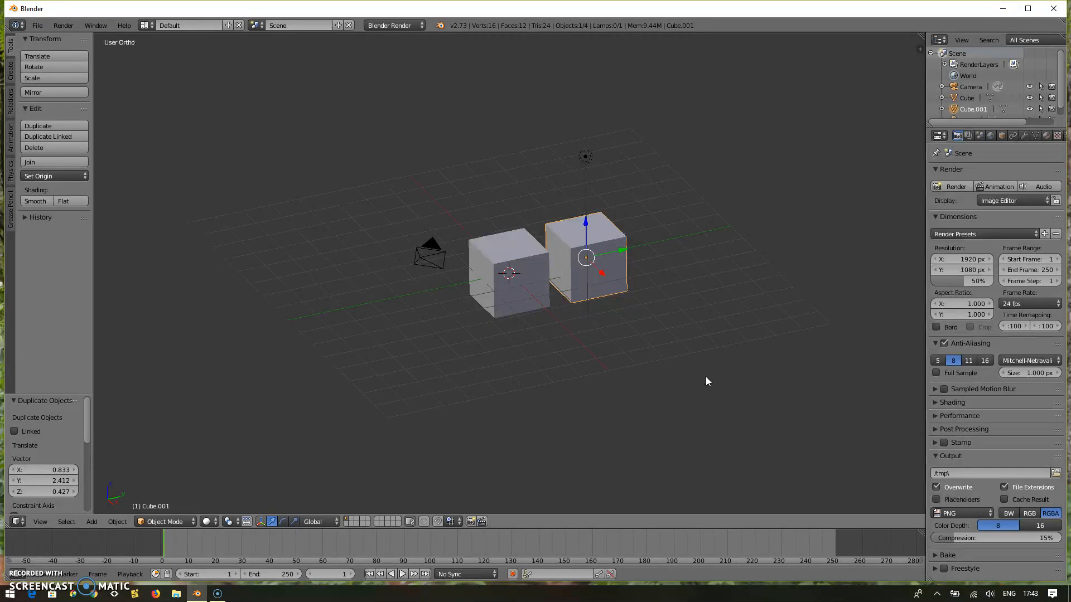
key(KP_7)
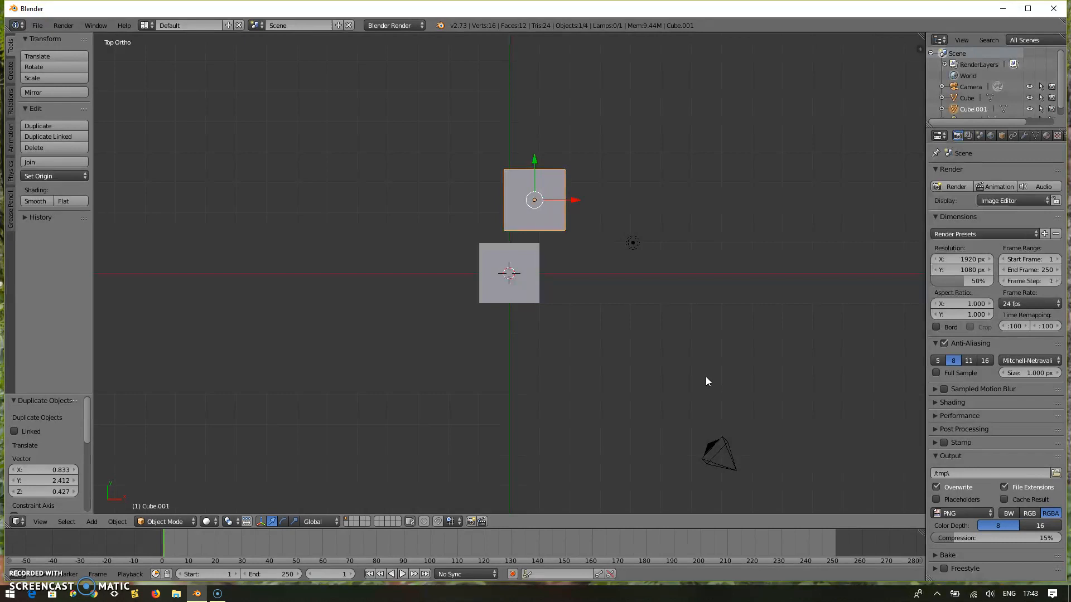
key(g)
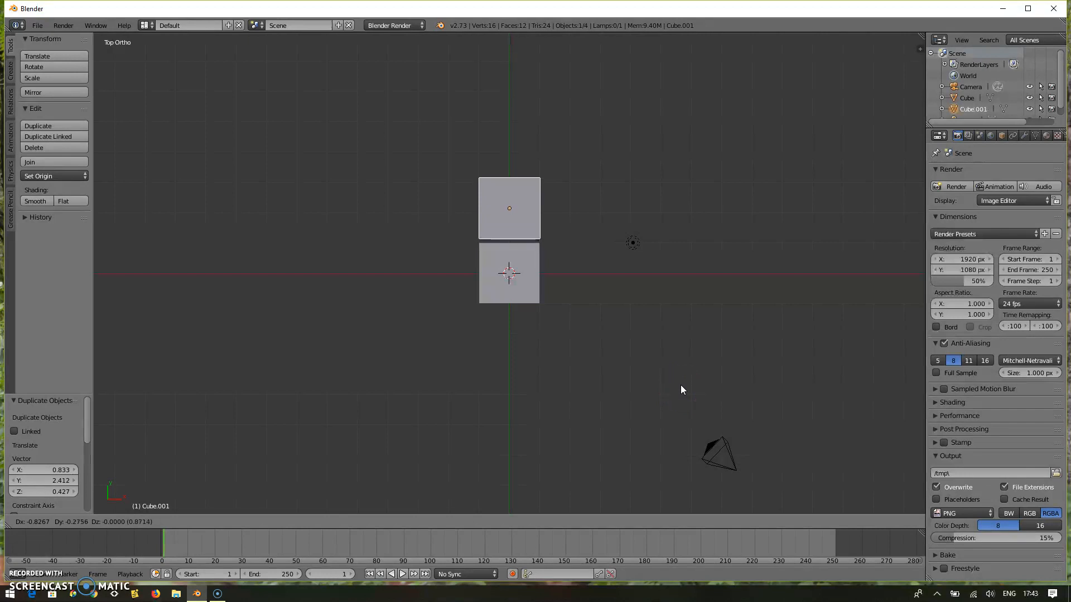
click(681, 391)
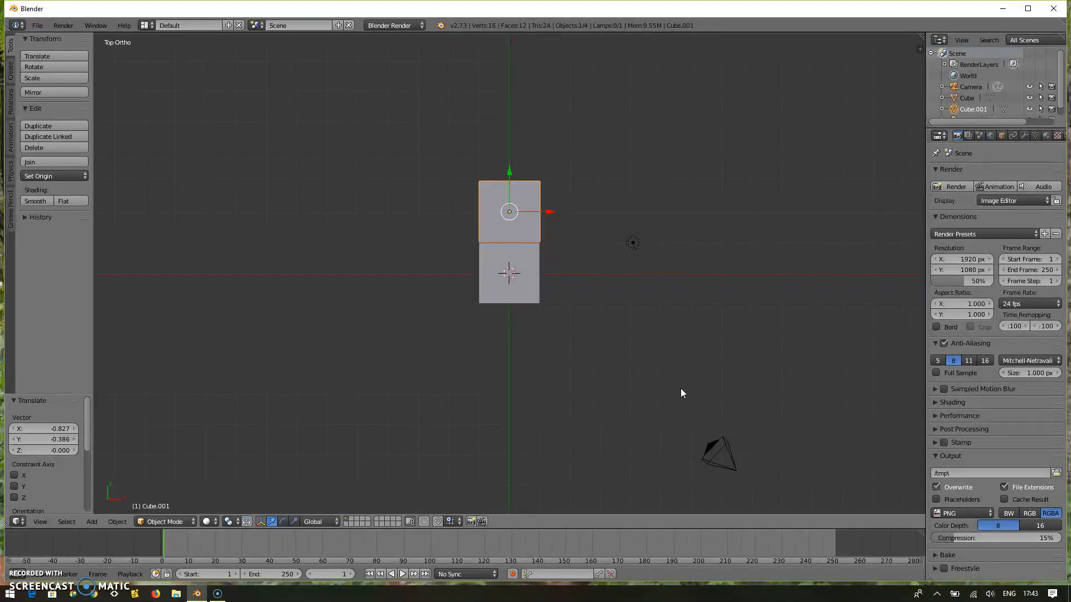
Lower the copy about 0.44 in Z and shift it 0.02 in Y to level it beside the original cube.
key(KP_1)
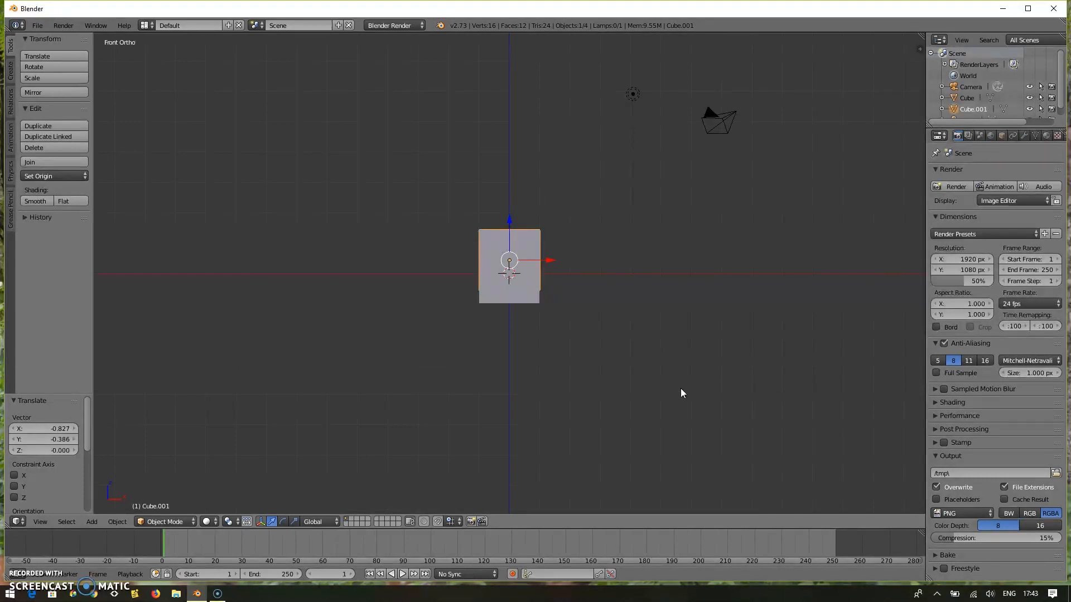
key(KP_3)
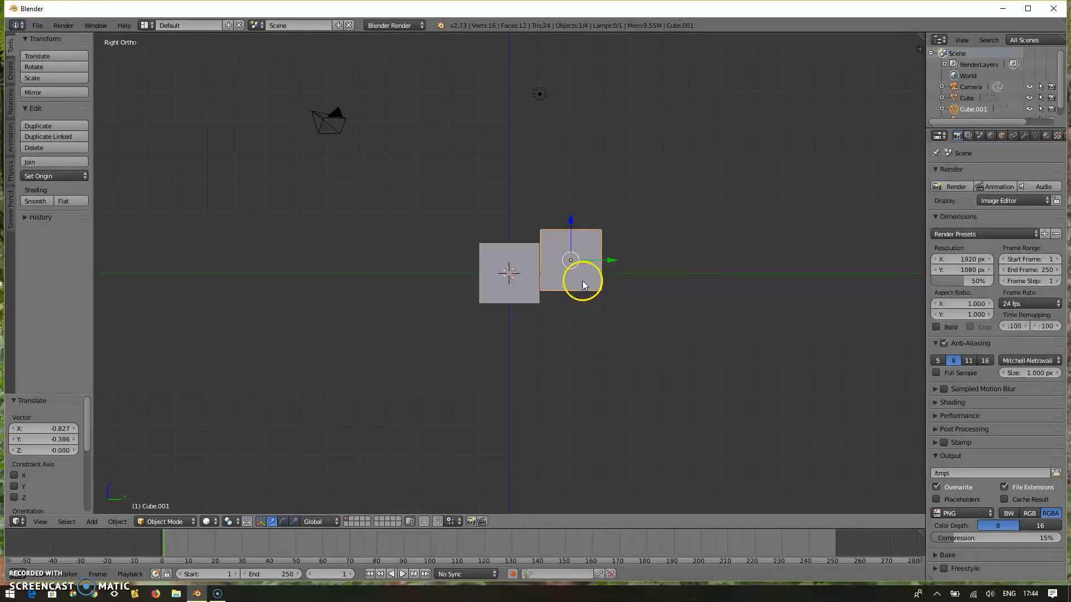
key(g)
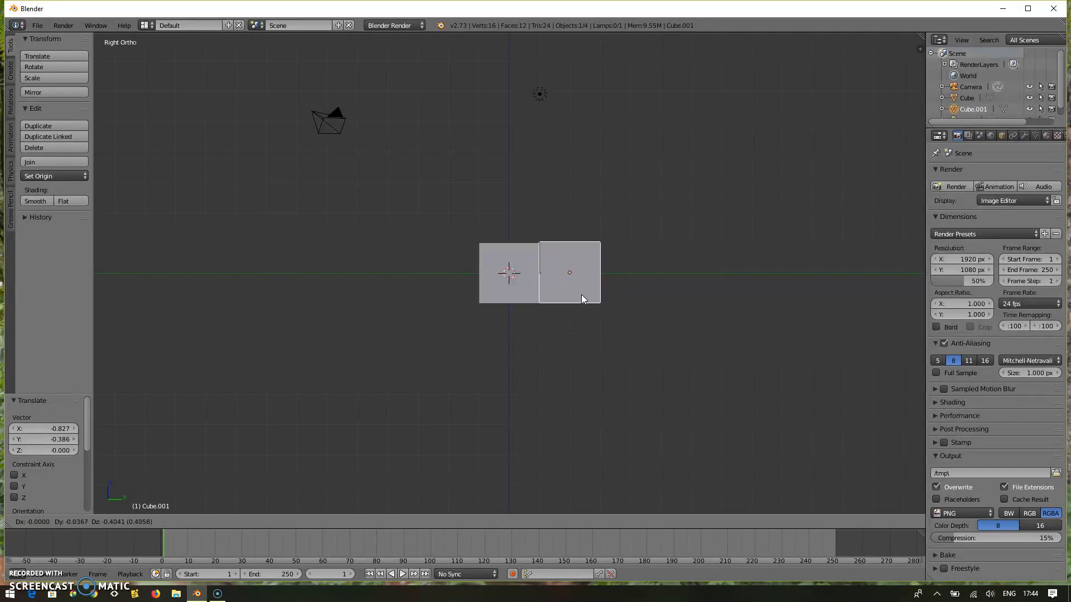
click(583, 295)
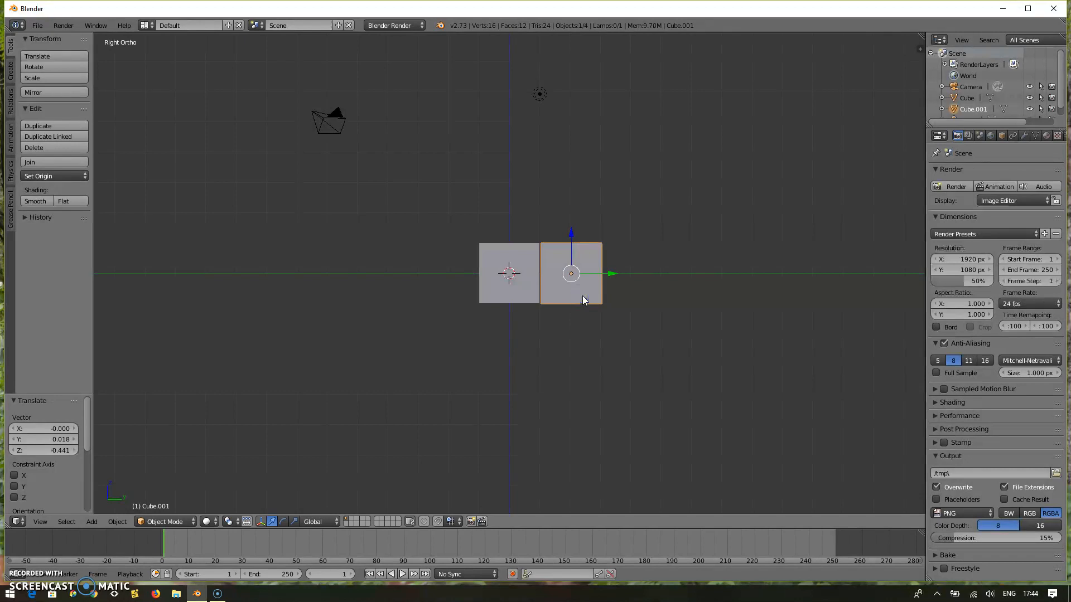
Raise the copied cube about 2.06 in Z, to one cube height above the original.
key(KP_7)
key(KP_1)
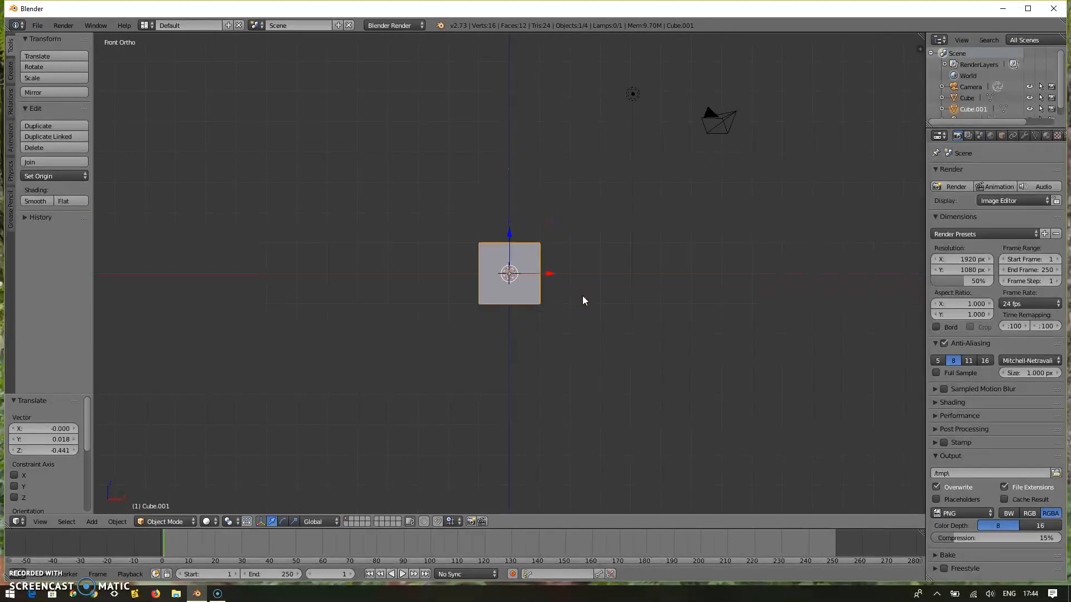
key(KP_3)
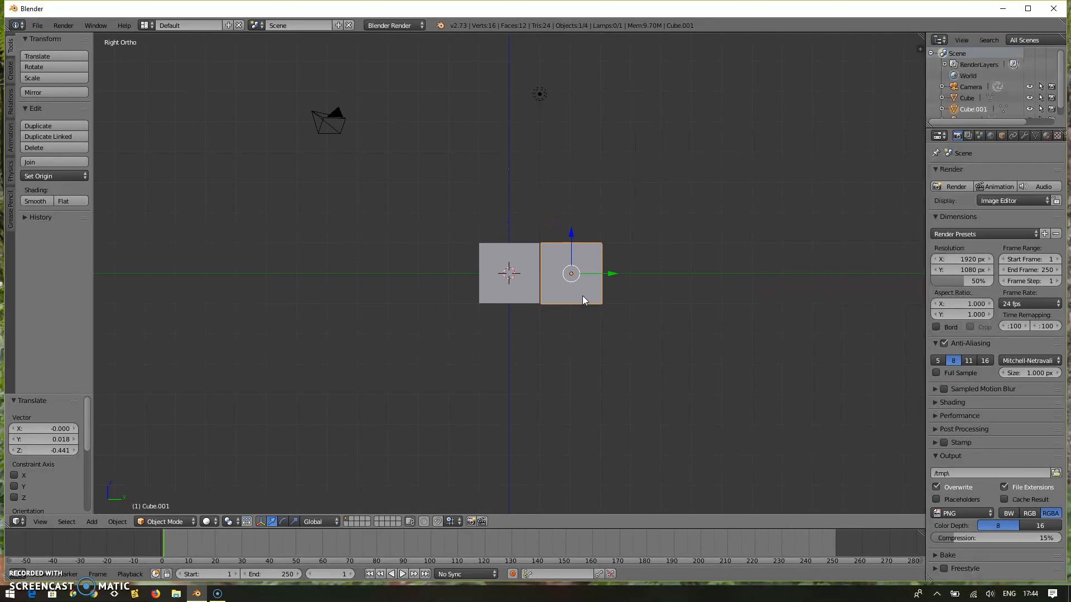
key(KP_7)
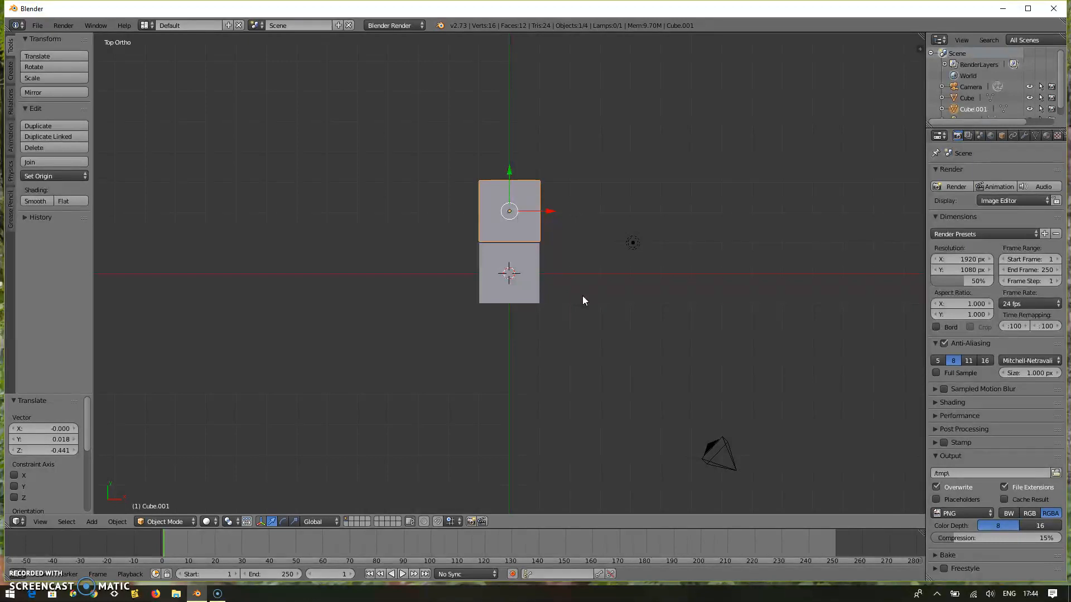
key(KP_1)
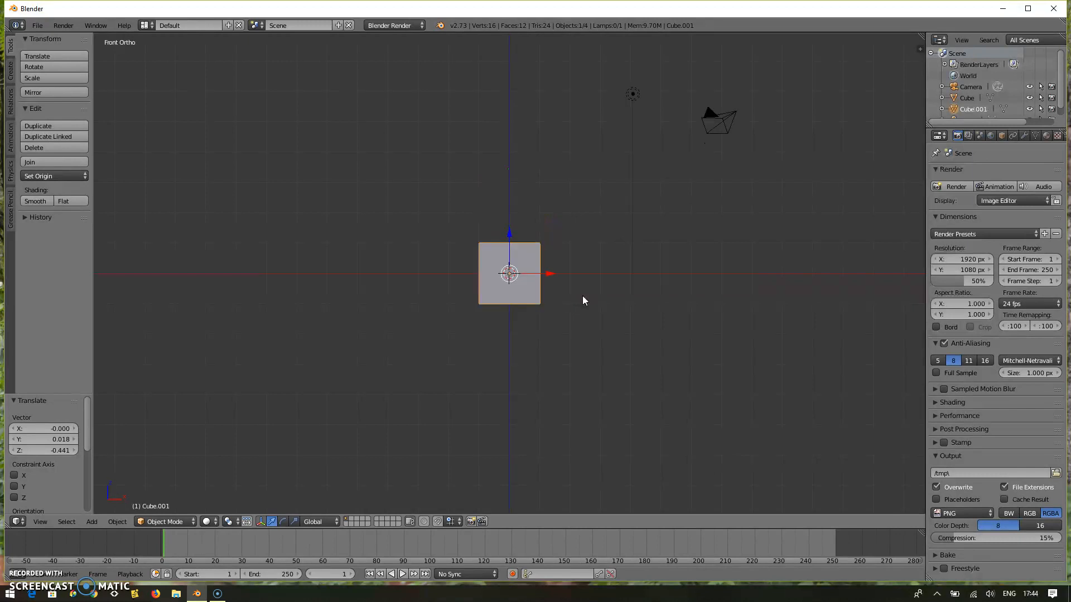
key(g)
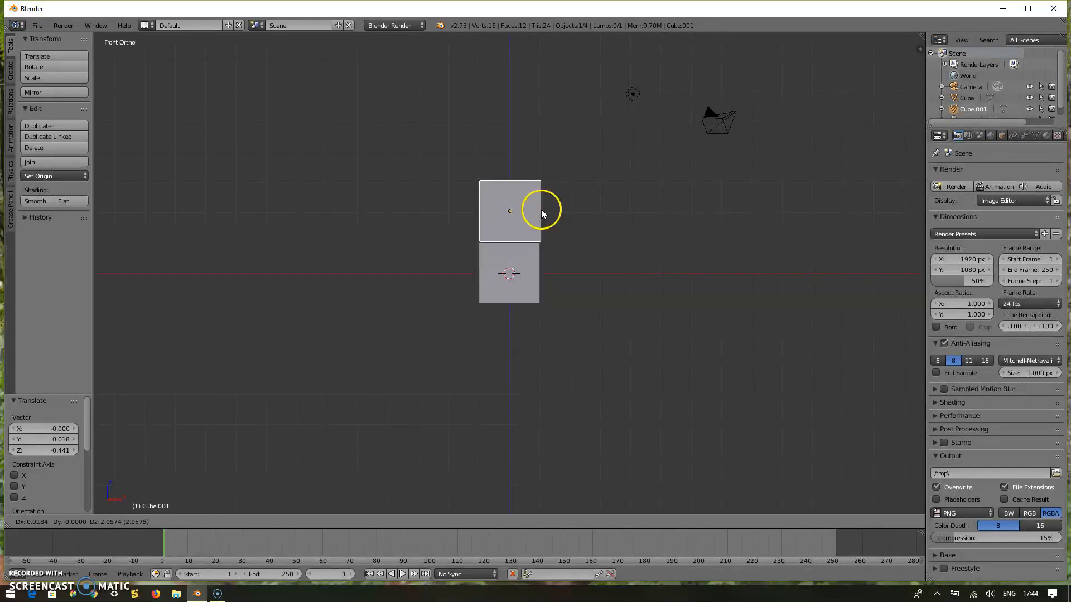
click(541, 212)
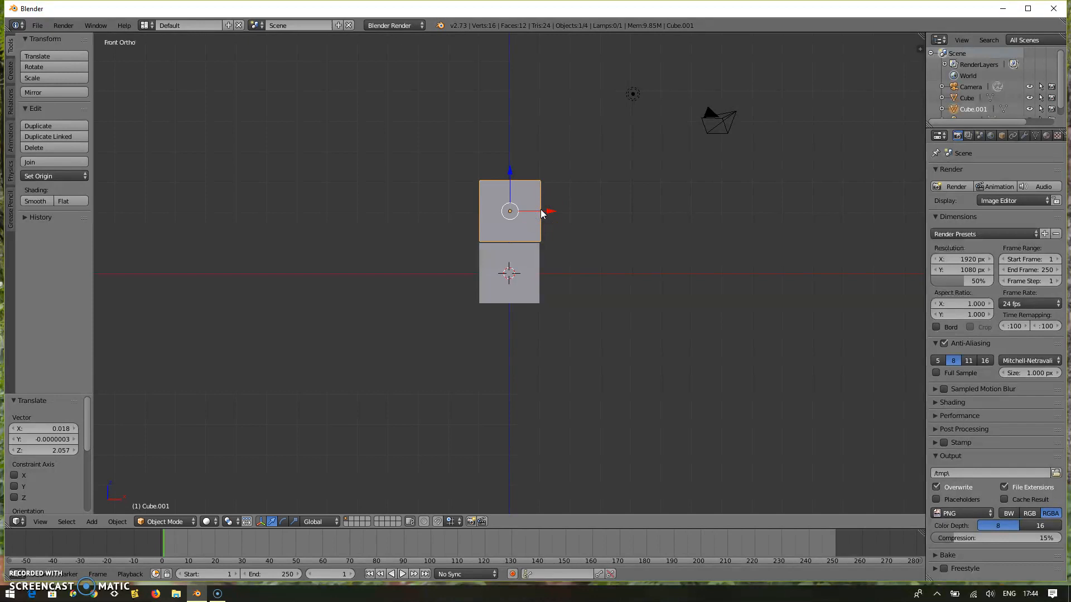
Move the copied cube about -2.09 in Y and -0.06 in X so it sits directly over the original.
key(KP_7)
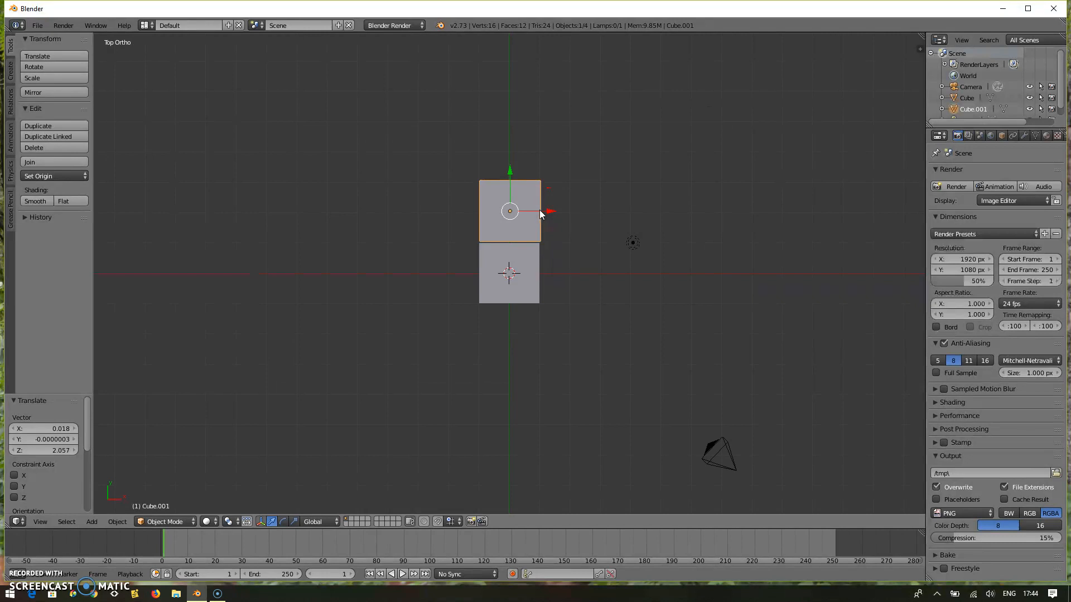
key(g)
drag(540, 216, 537, 273)
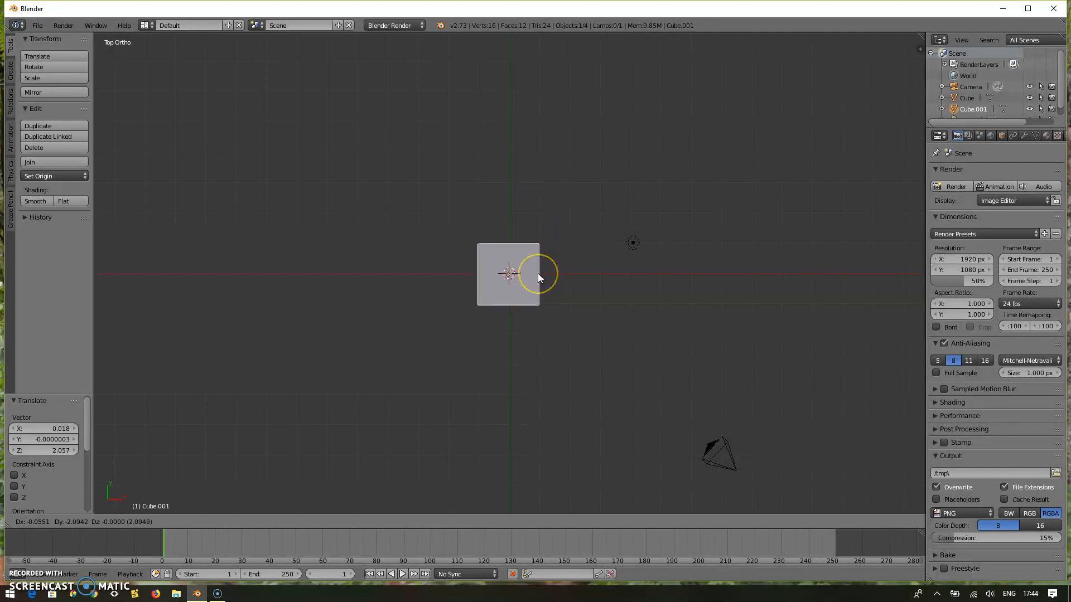
click(537, 273)
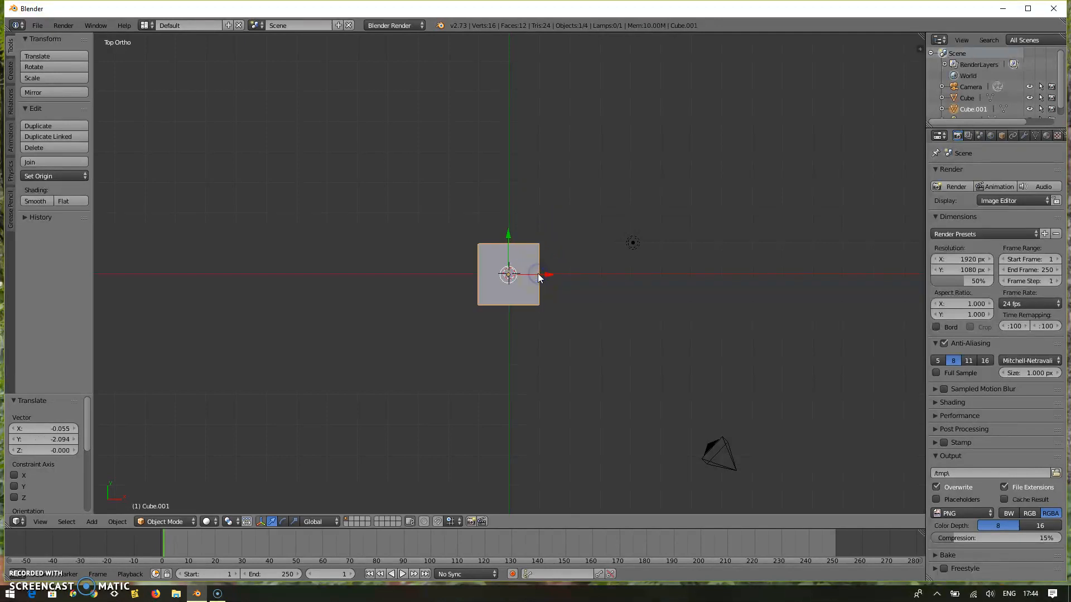
Shift the upper cube about 0.07 in Y to align its sides with the lower cube.
key(KP_1)
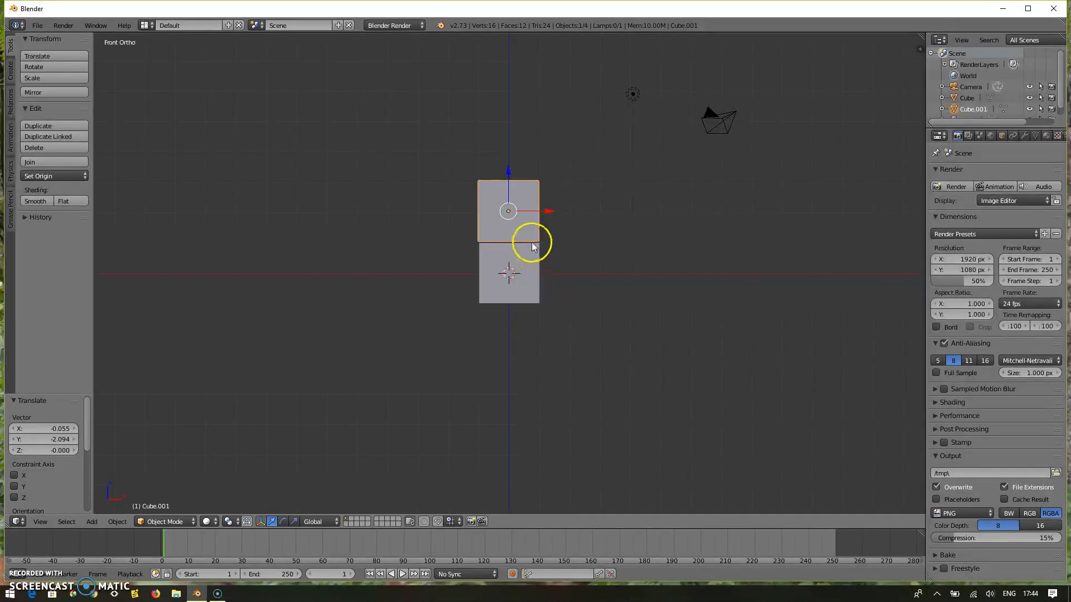
key(KP_3)
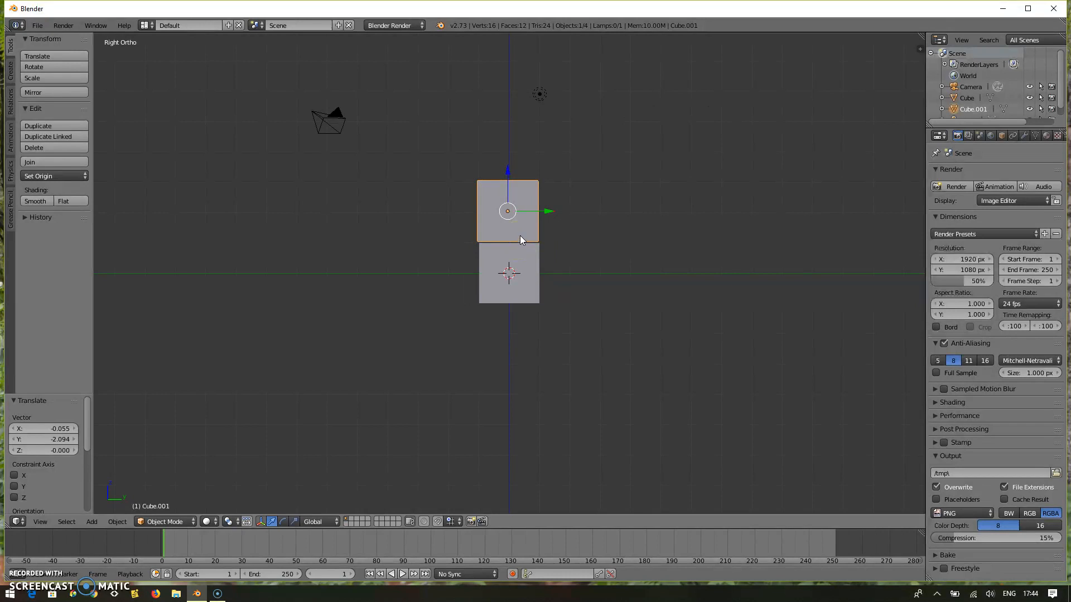
key(g)
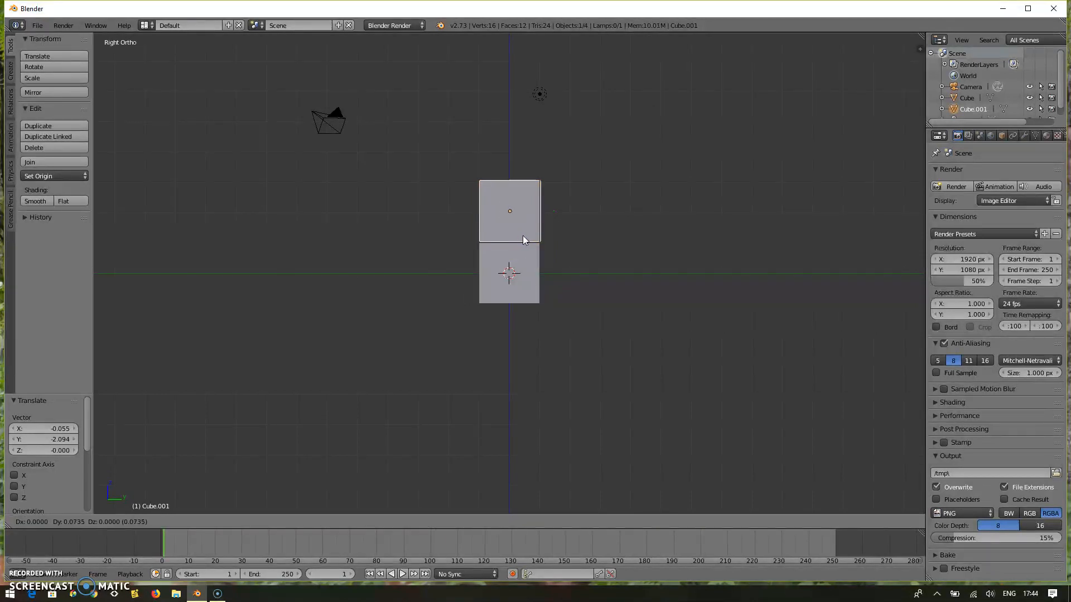
click(522, 236)
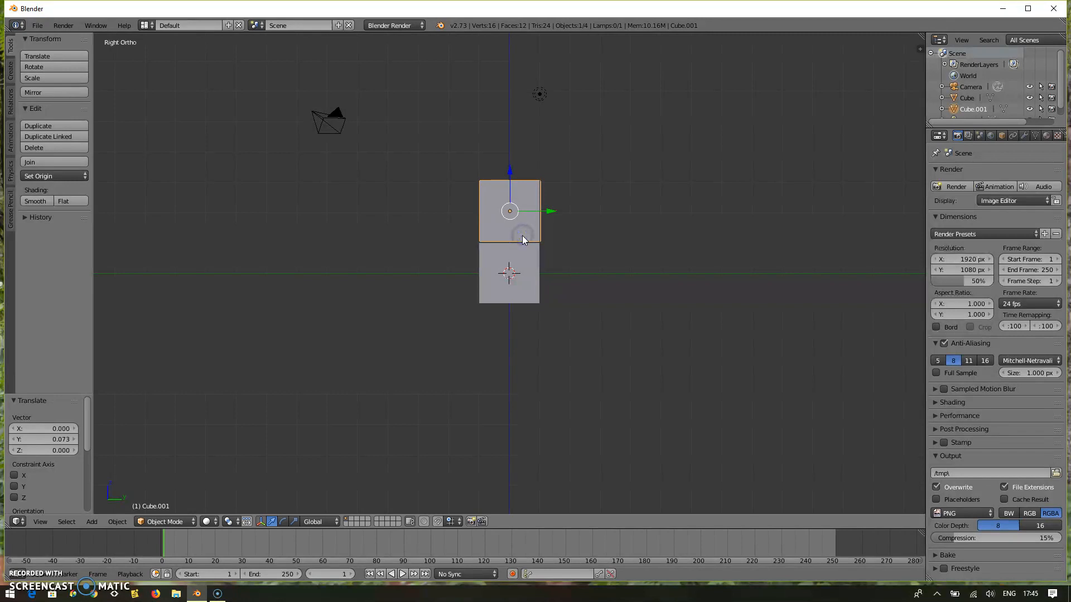
Close the small gap between the cubes by moving the upper one about -0.04 in Z and -0.02 in Y.
scroll(522, 235, up, 10)
scroll(522, 235, down, 3)
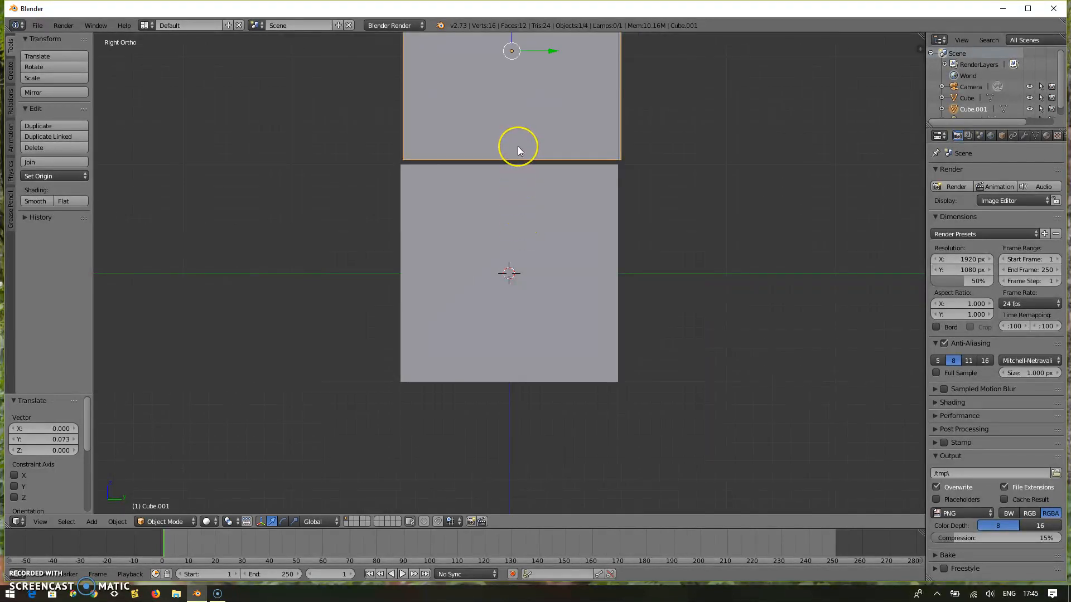
key(g)
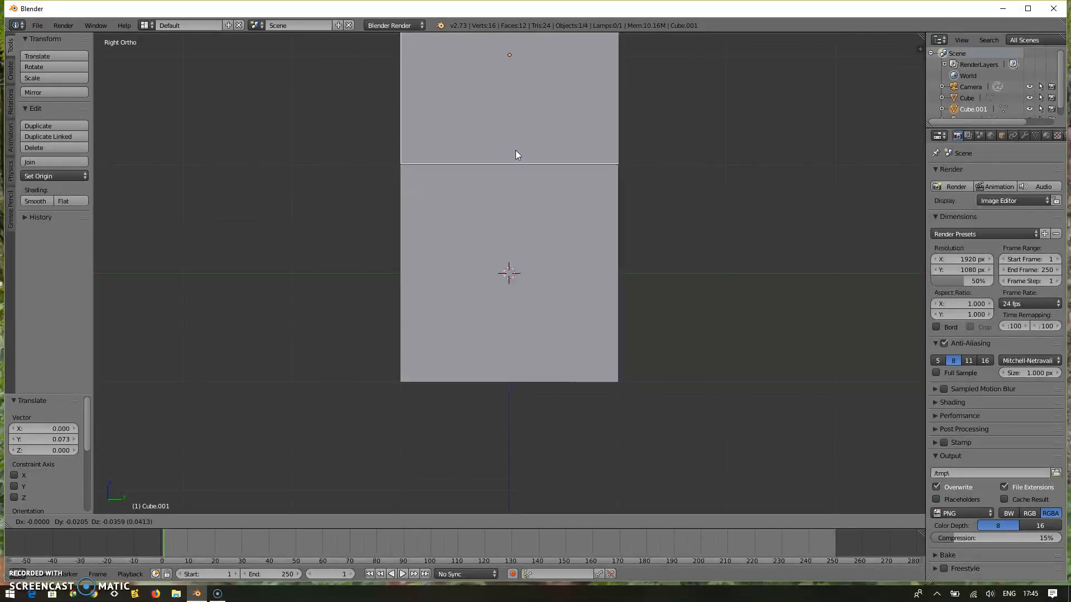
click(515, 150)
Nudge the upper cube about 0.026 in X and -0.005 in Y so its outline matches the lower cube.
key(KP_7)
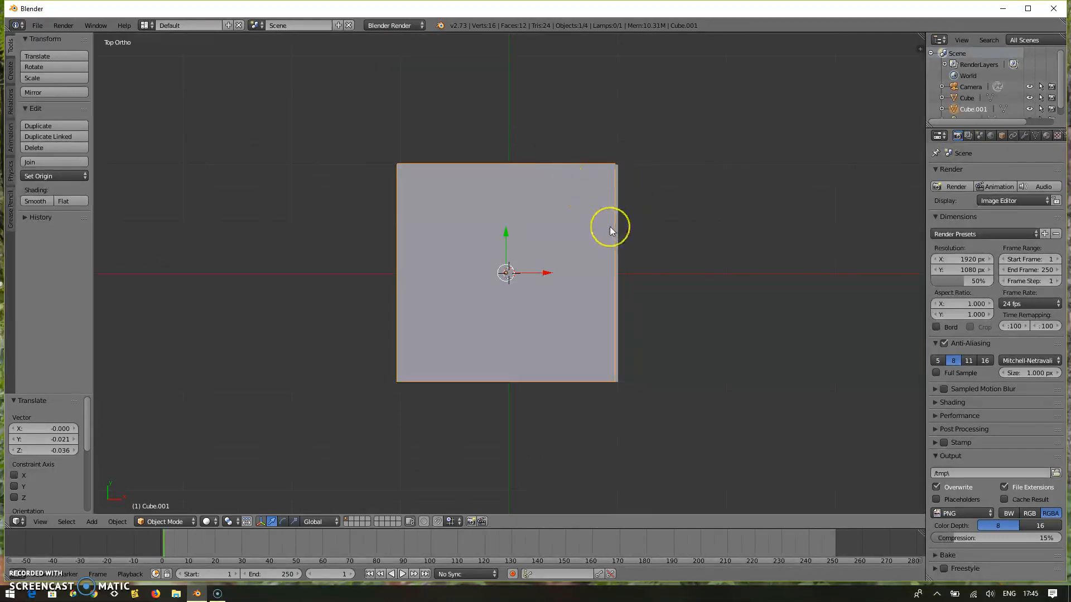
key(g)
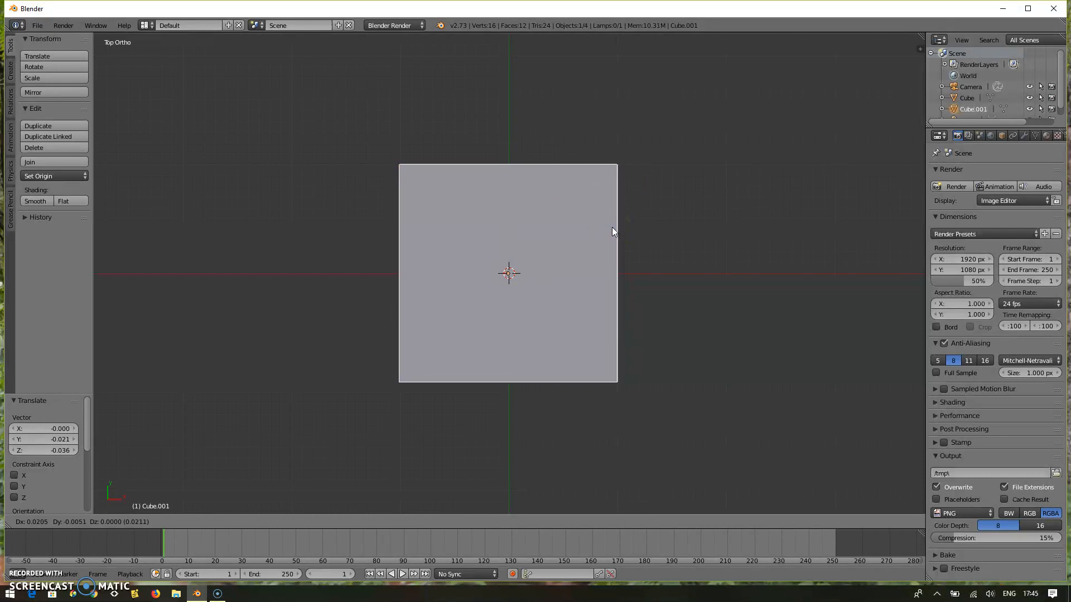
click(612, 228)
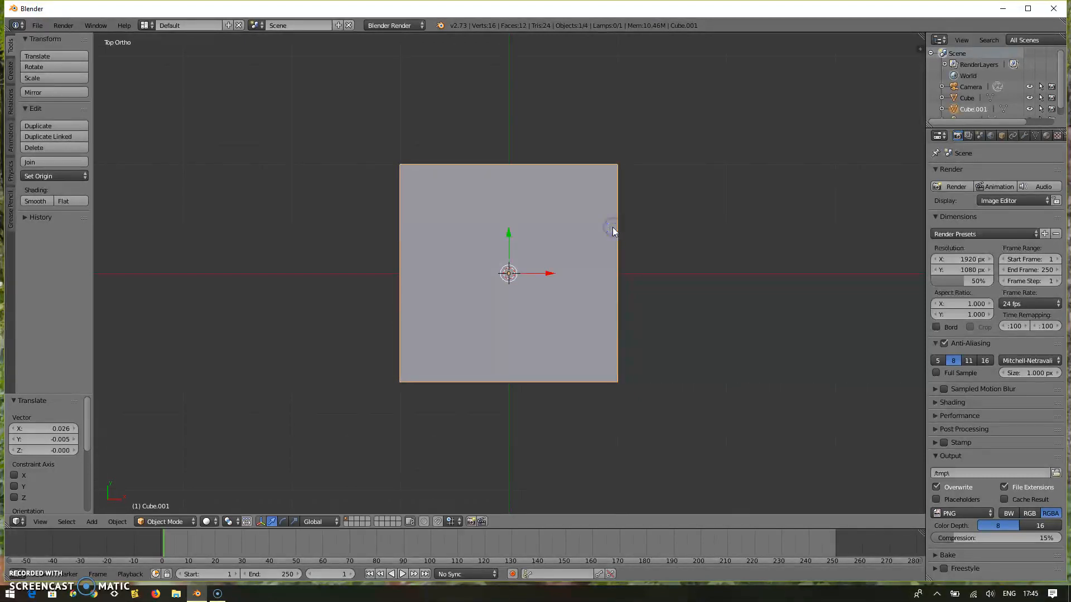
Check the stacked cubes from the right, top and front, select the lower cube, and place the 3D cursor on the upper one.
key(KP_3)
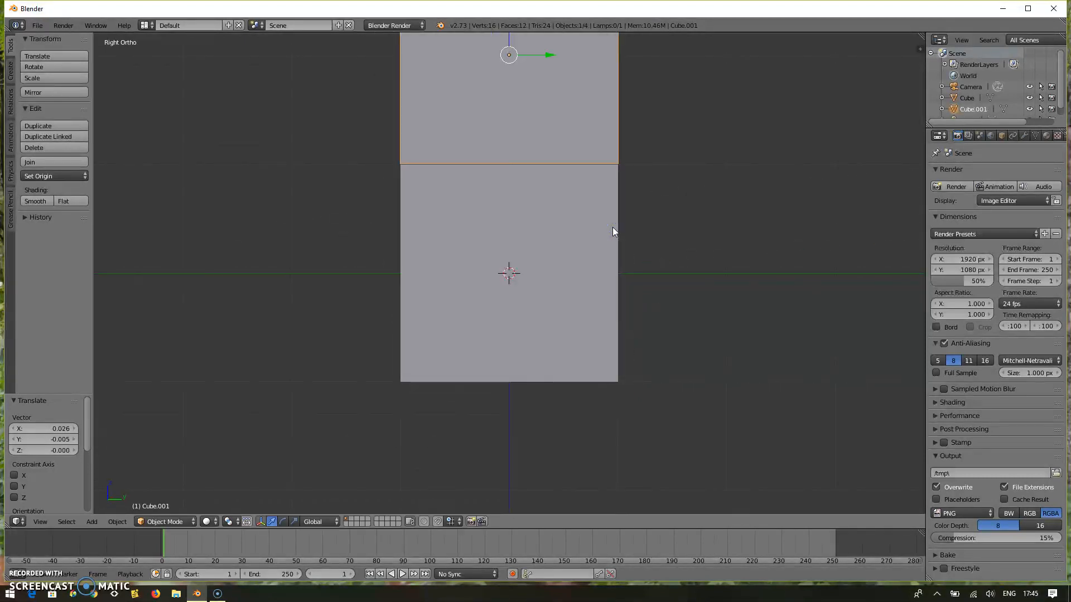
scroll(612, 226, down, 10)
scroll(612, 227, up, 5)
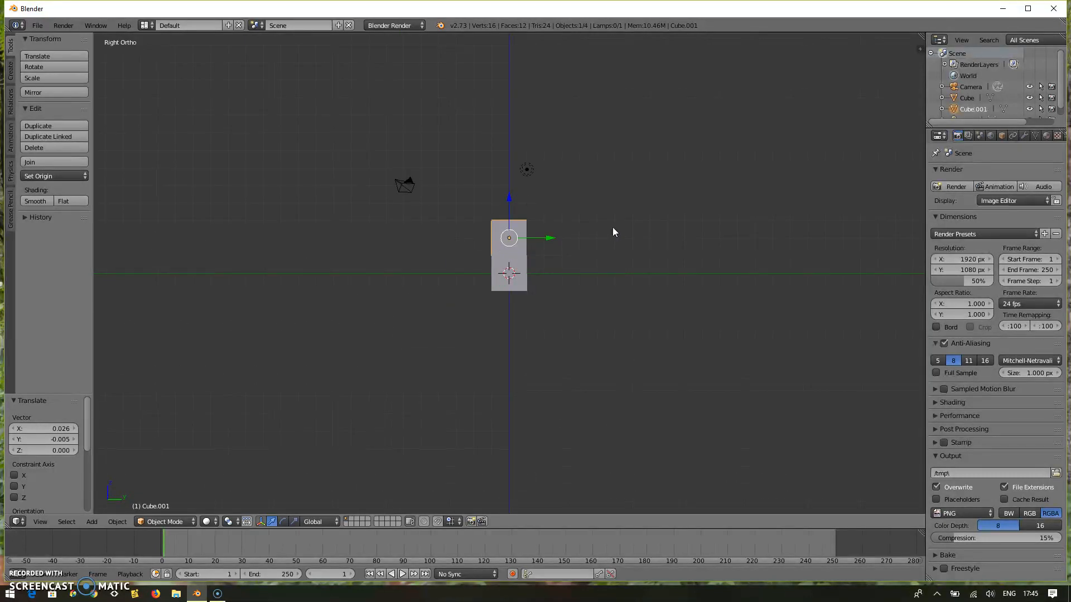
key(KP_7)
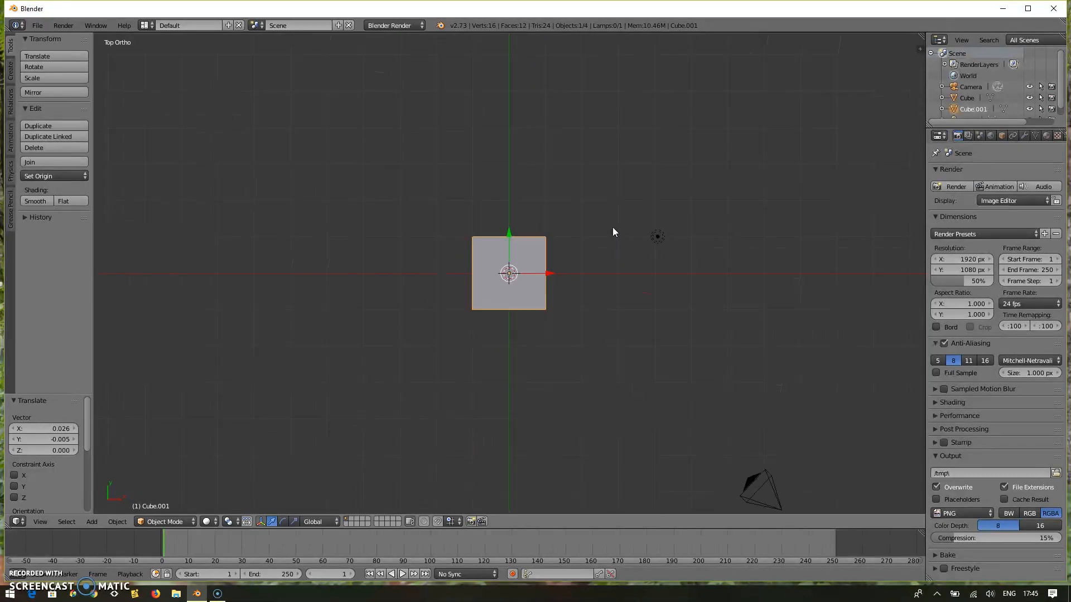
key(KP_1)
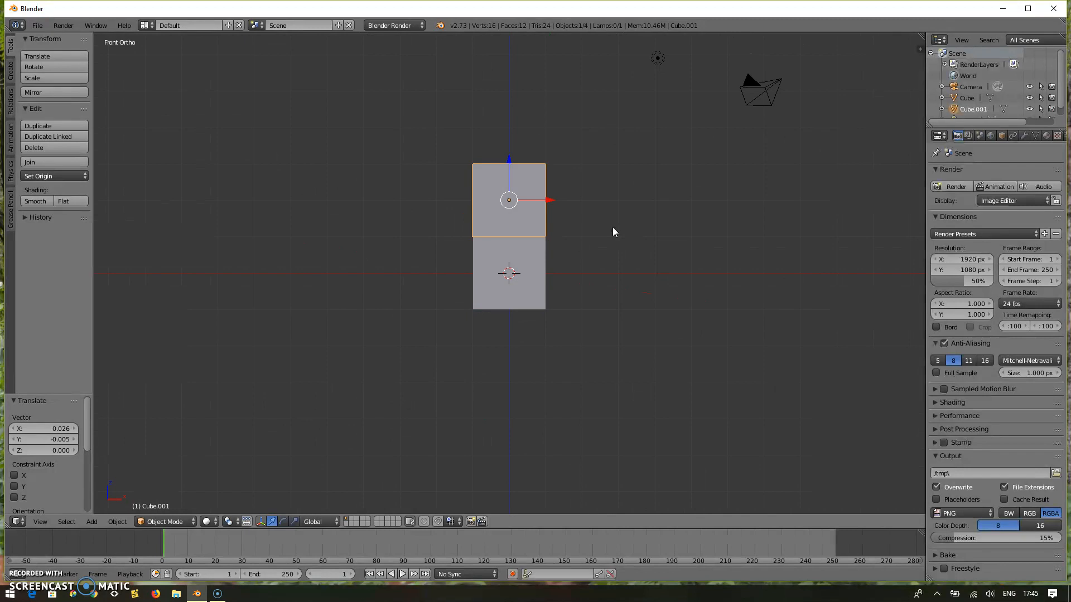
click(612, 227)
click(530, 256)
right_click(530, 256)
click(523, 198)
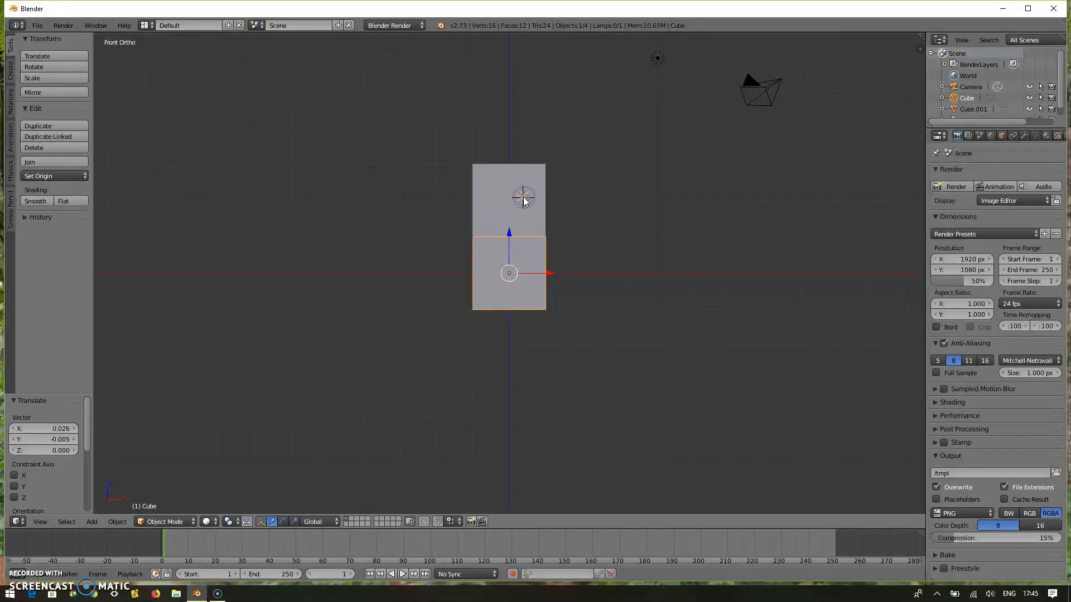
Scale the upper cube uniformly by about 1.136, and scale it again by about 0.911 in the front perspective view.
right_click(523, 198)
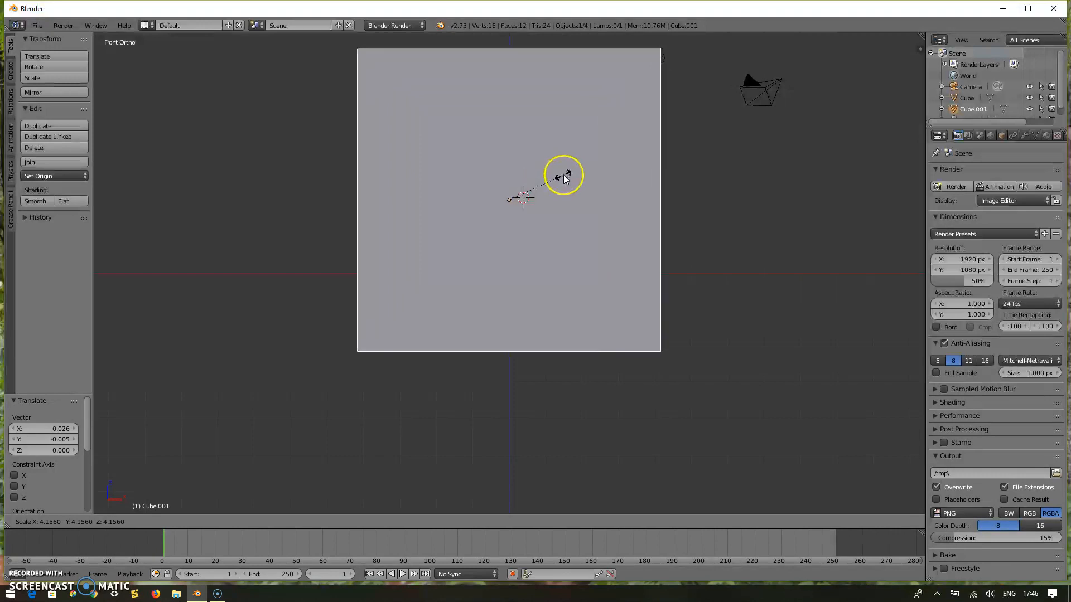
click(524, 192)
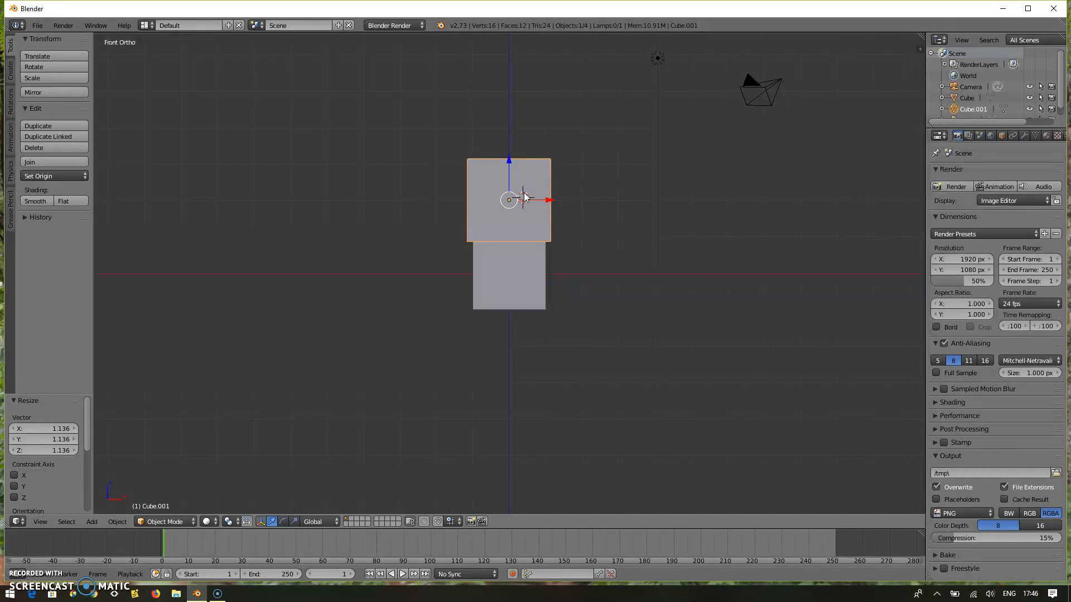
key(KP_5)
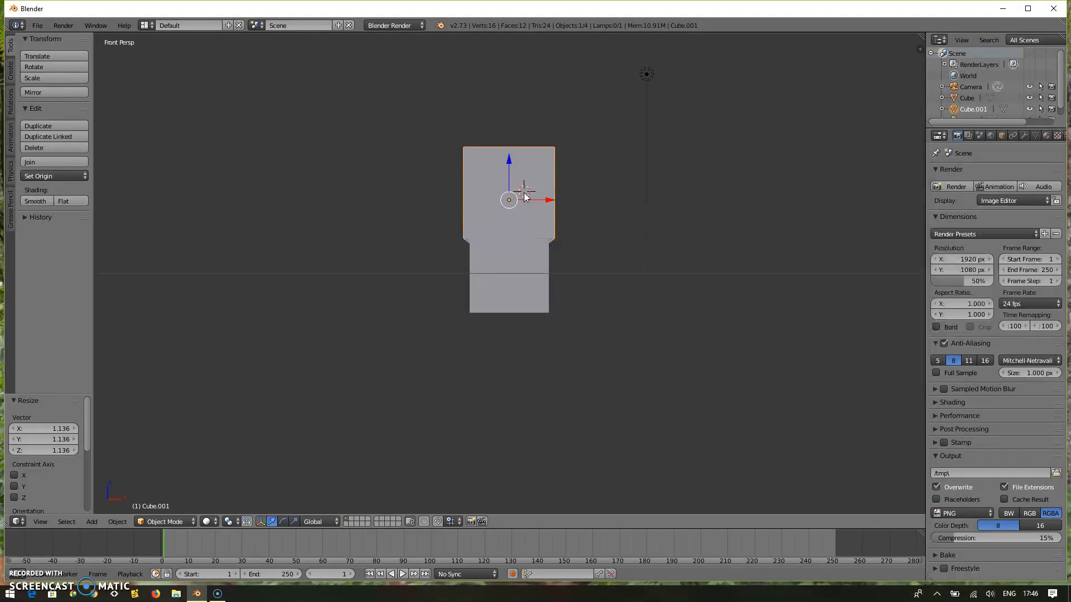
key(s)
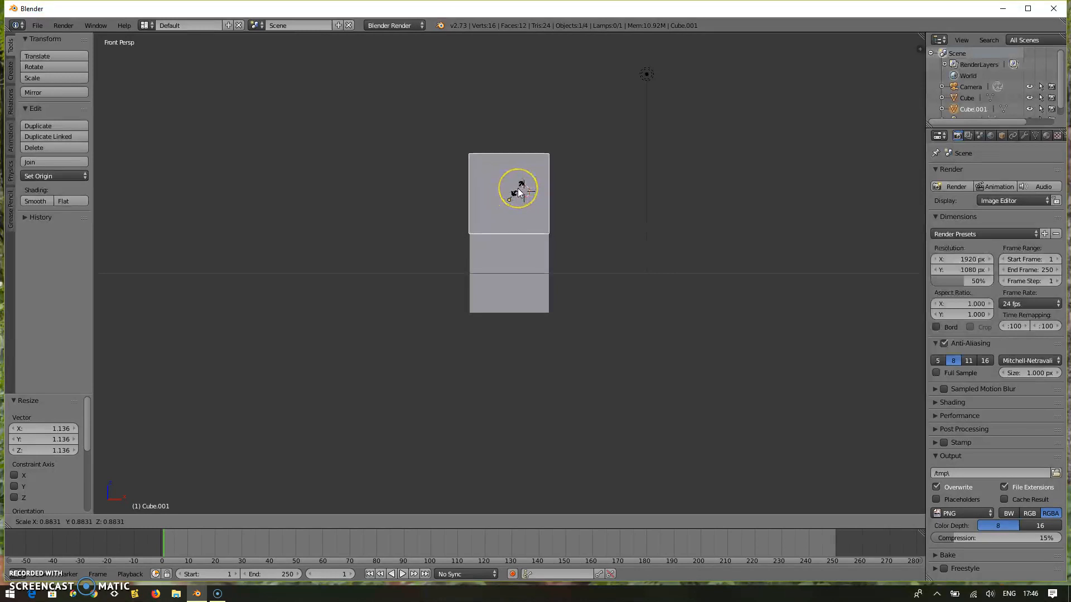
click(519, 192)
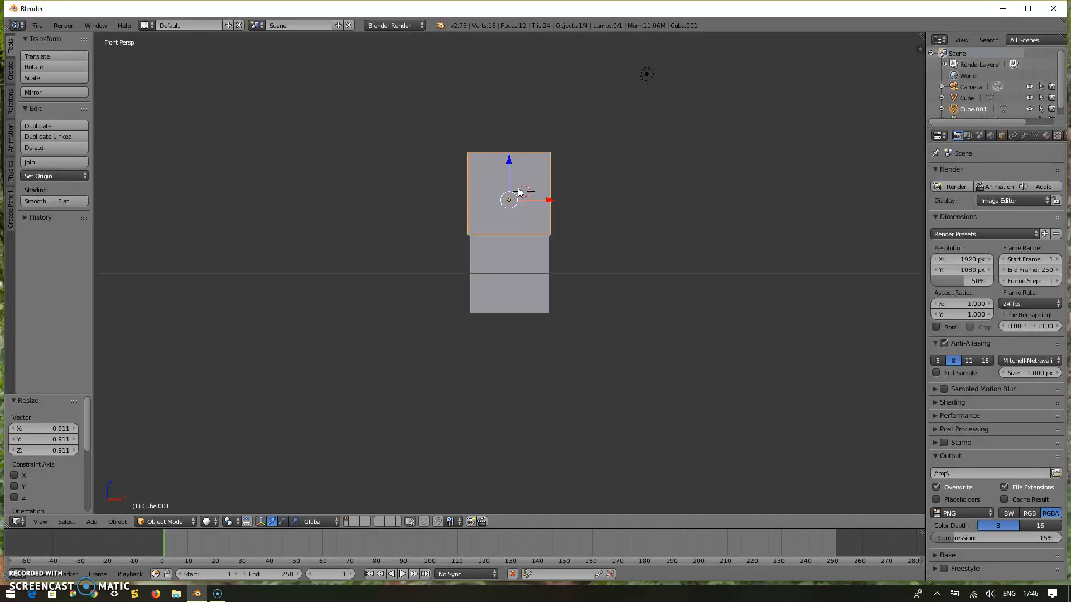
Narrow the upper cube along the global X axis by a factor of about 0.411 in the front orthographic view.
scroll(518, 189, down, 6)
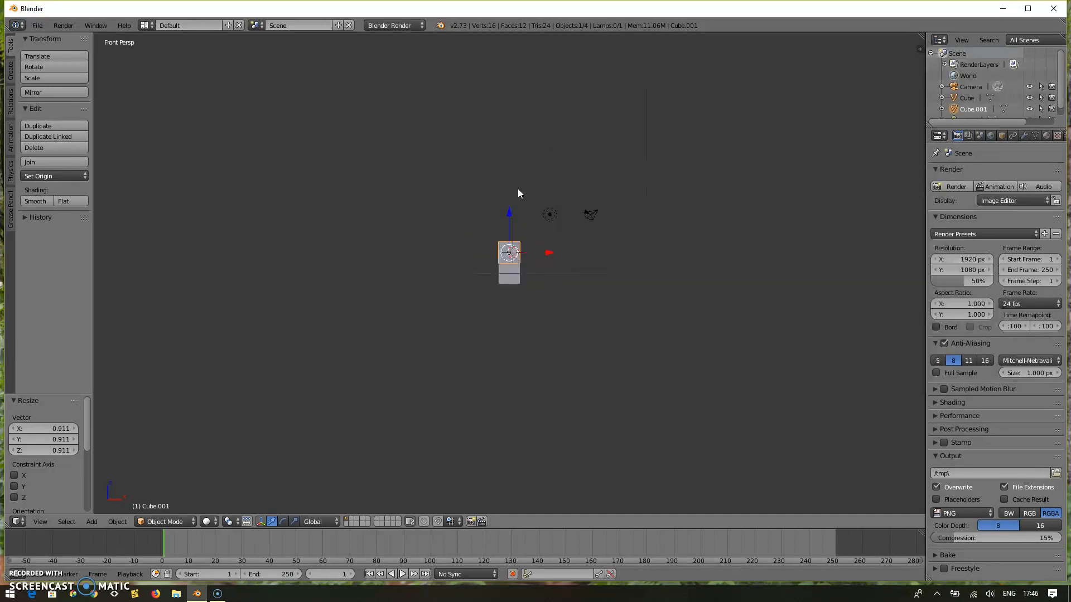
scroll(518, 193, up, 11)
scroll(518, 192, down, 3)
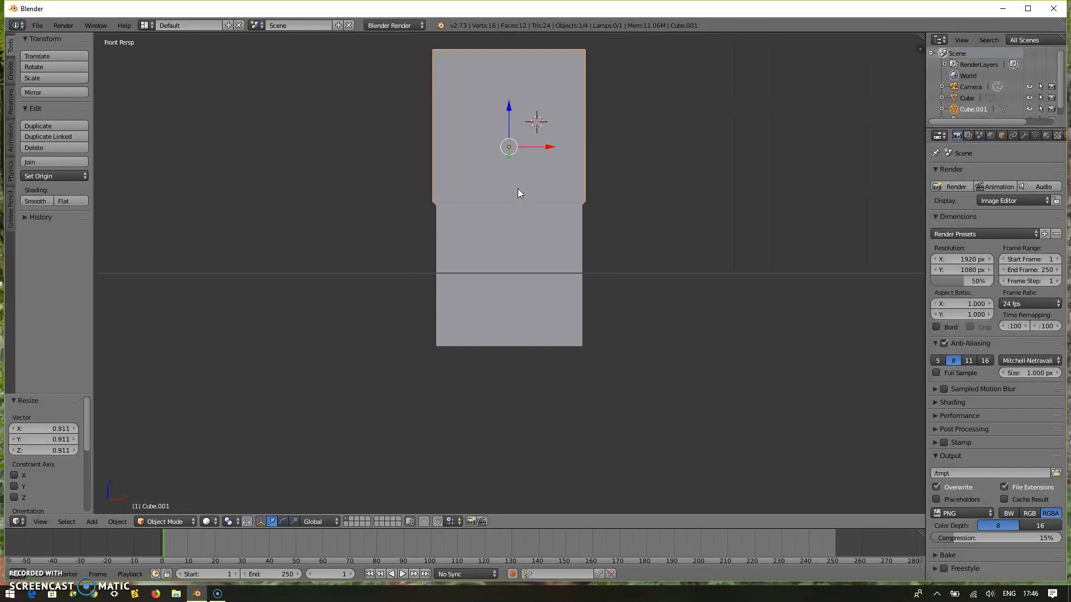
scroll(518, 190, down, 2)
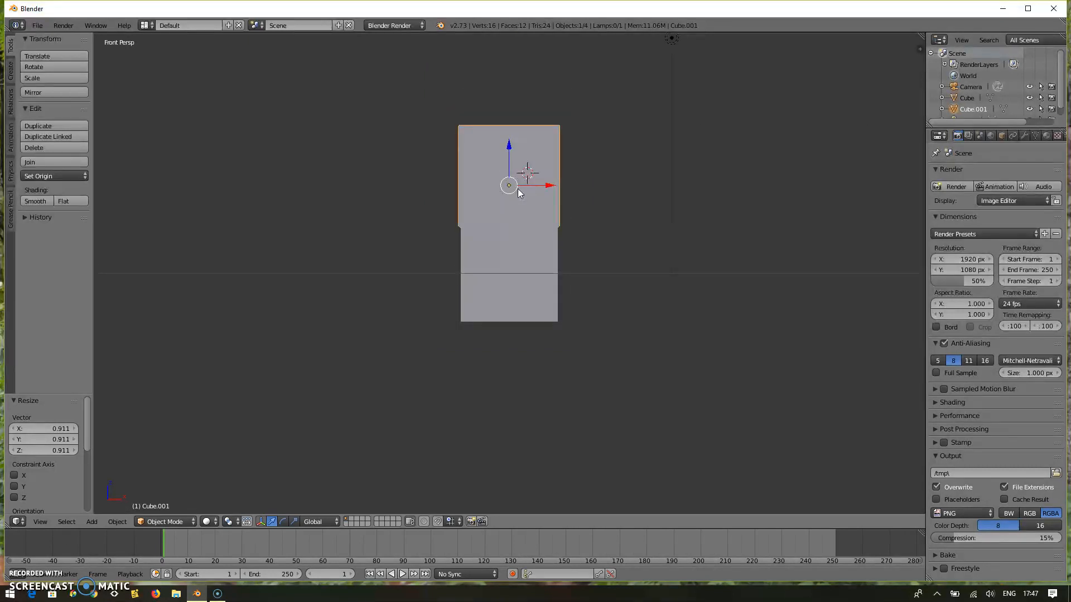
key(KP_5)
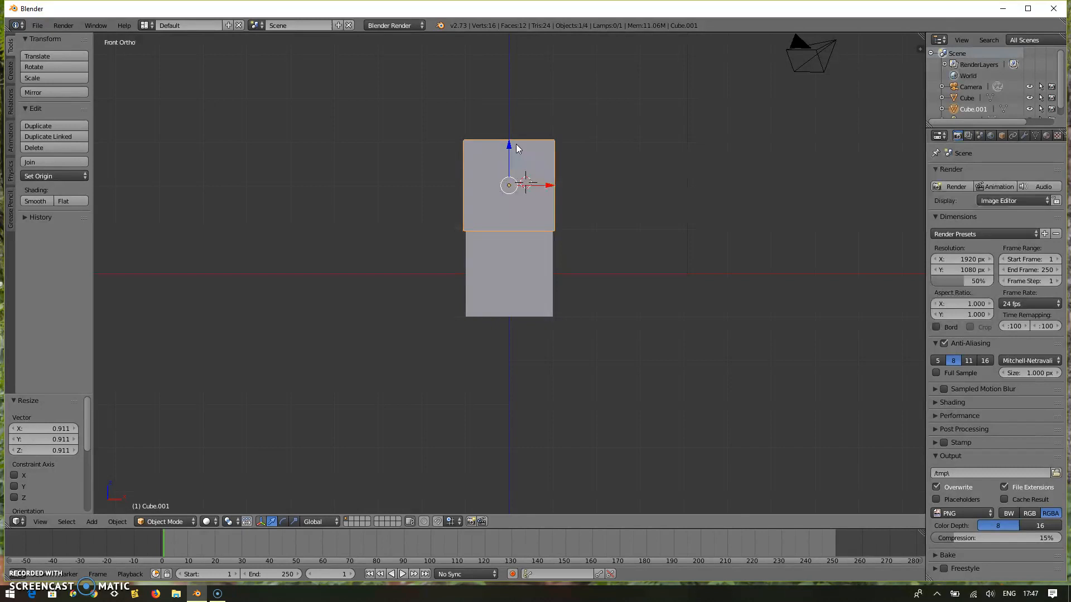
key(s)
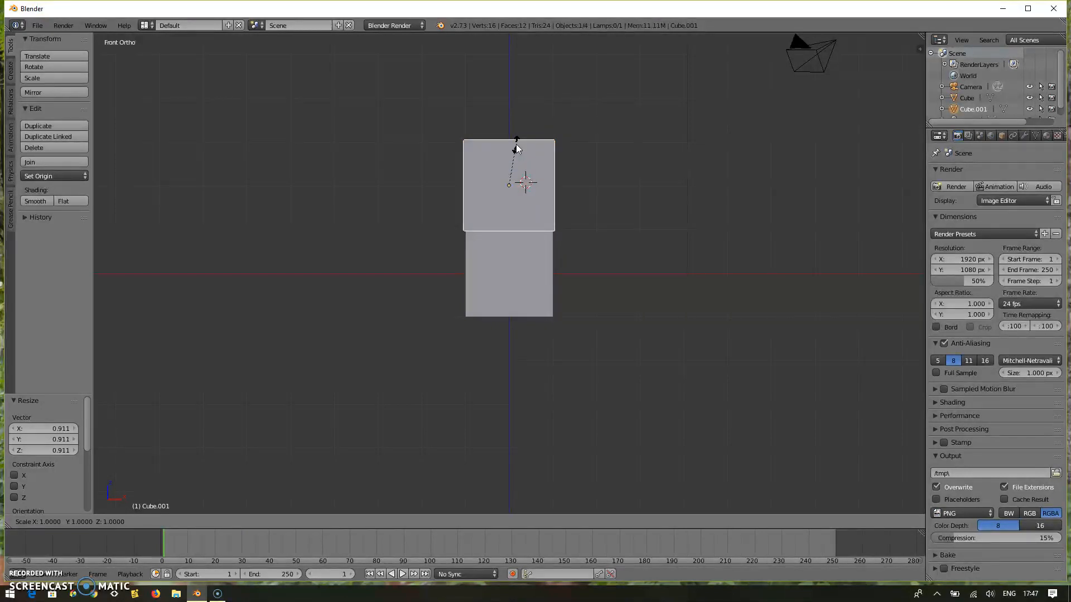
key(x)
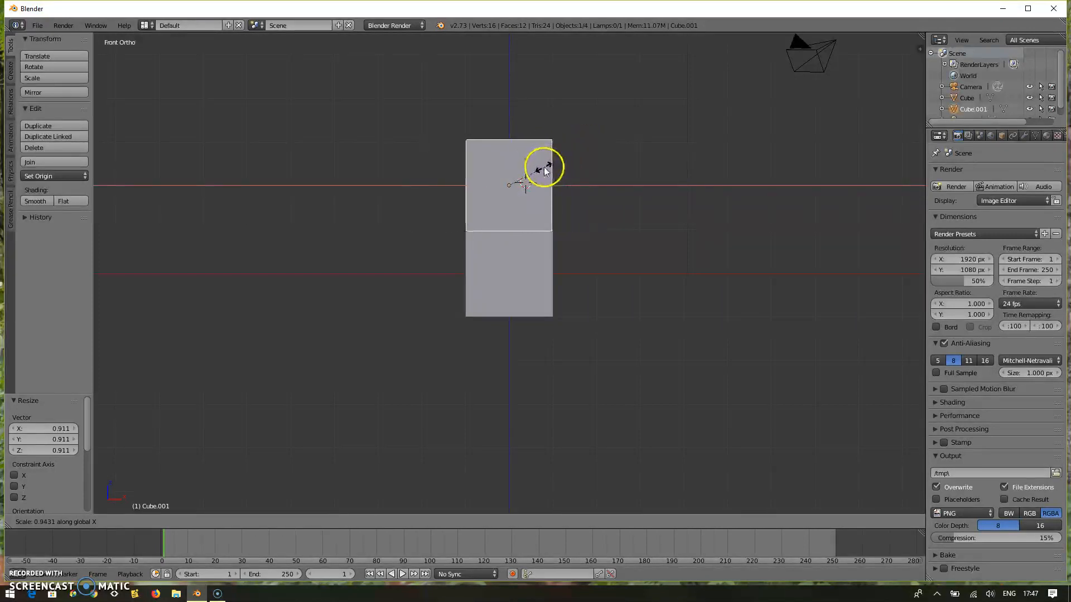
click(525, 177)
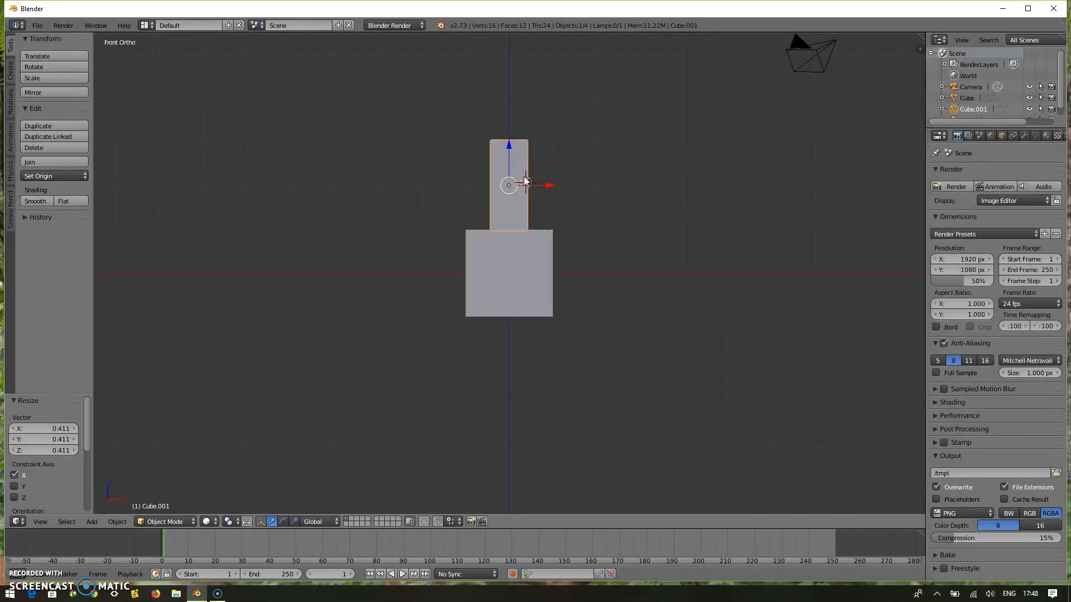
Stretch the narrowed upper block along the global Z axis by a factor of about 2.273 in the front orthographic view.
key(KP_3)
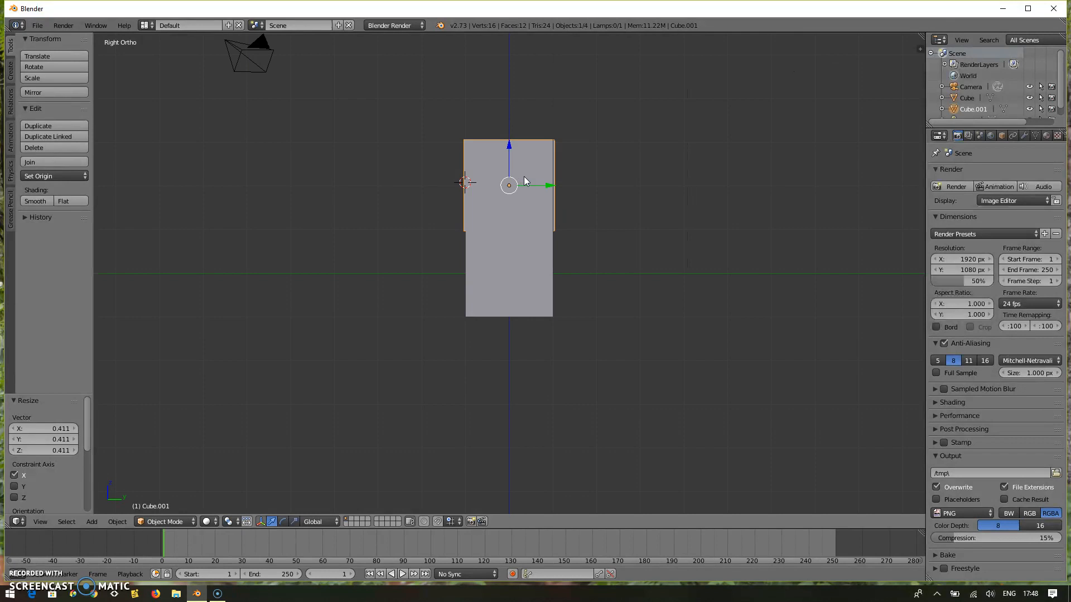
key(KP_7)
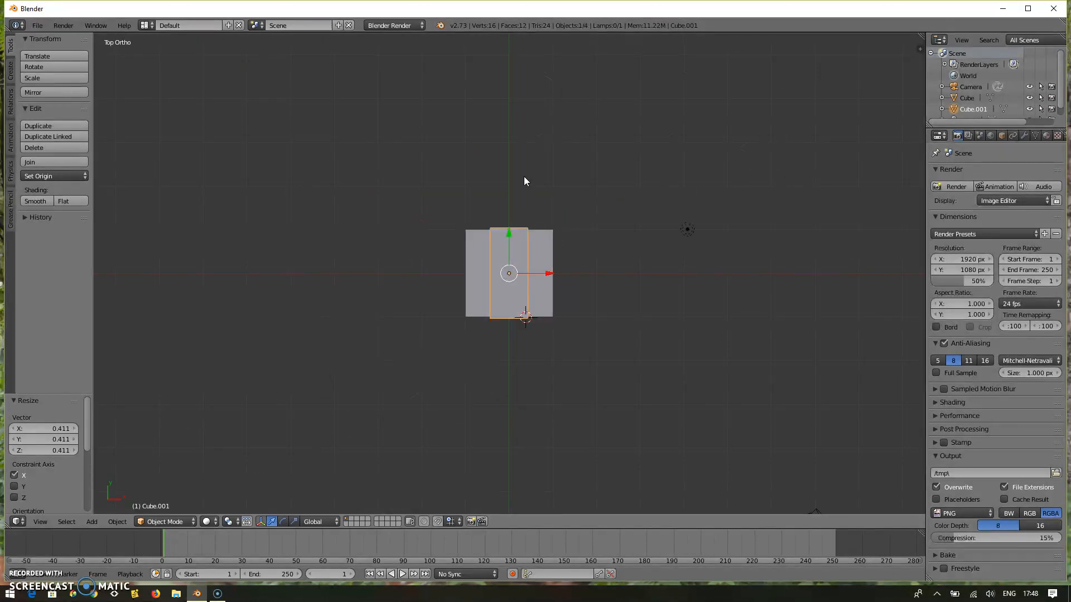
key(KP_0)
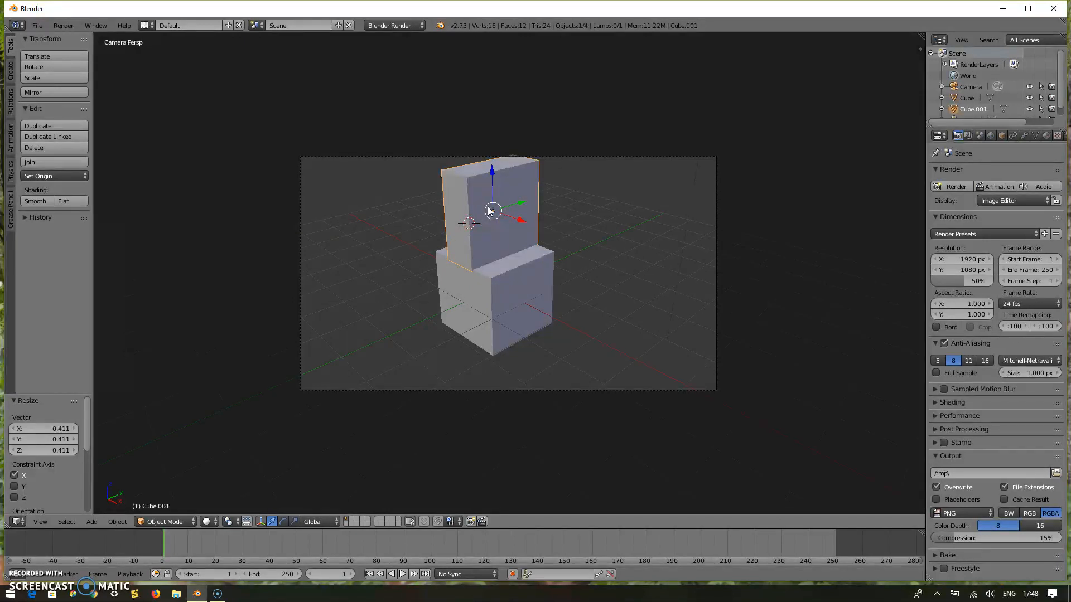
key(KP_7)
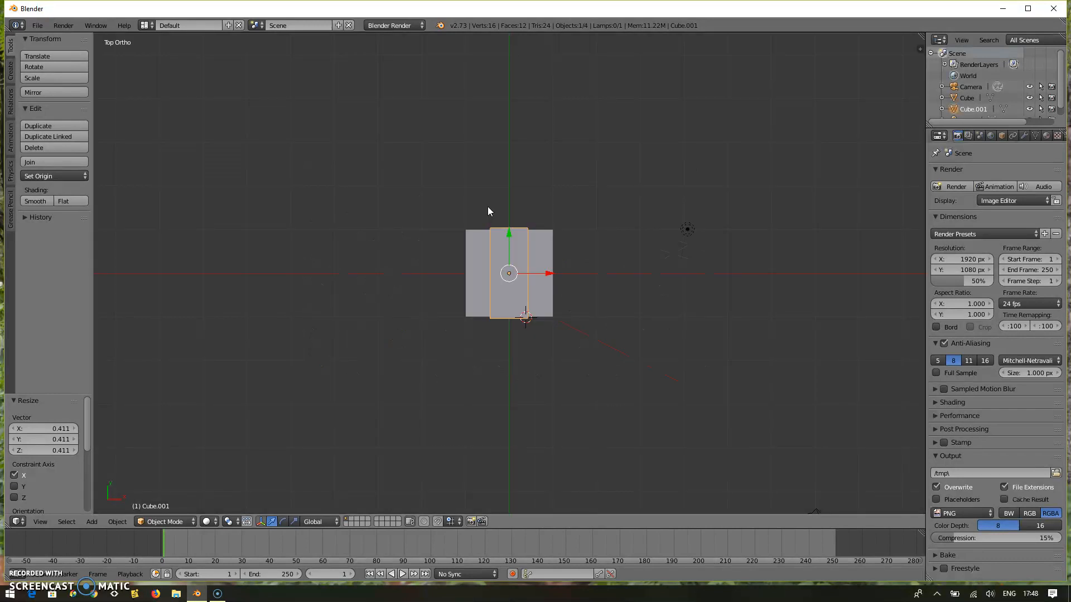
key(KP_5)
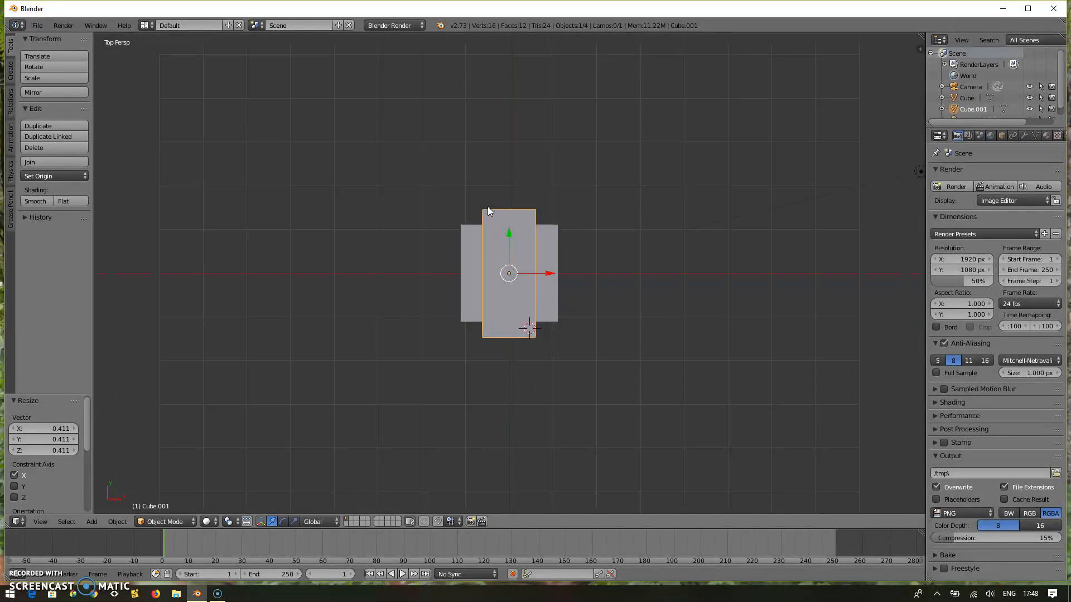
key(KP_5)
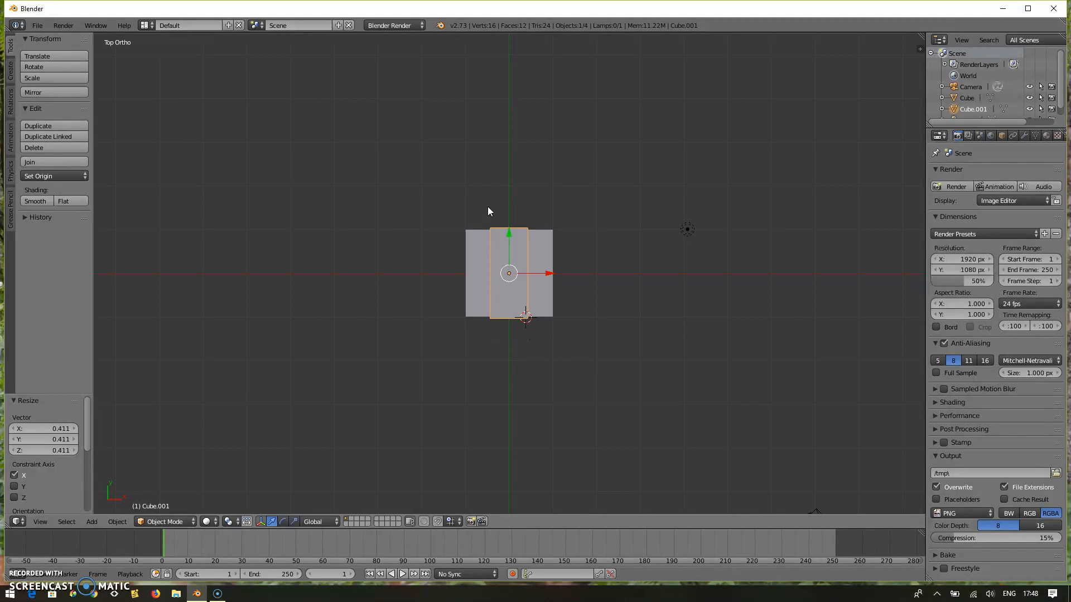
key(KP_1)
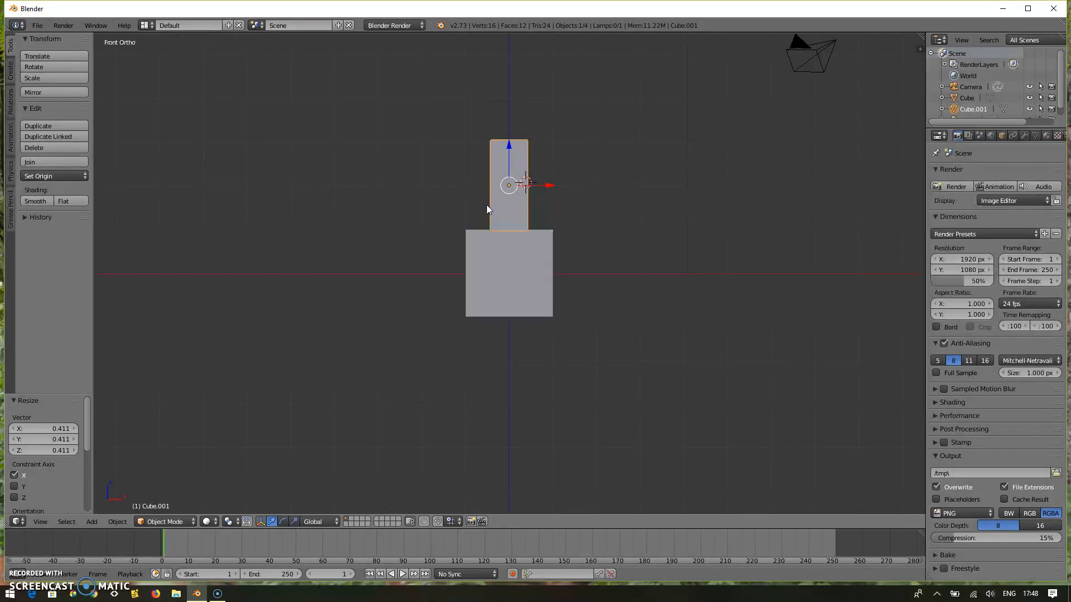
key(s)
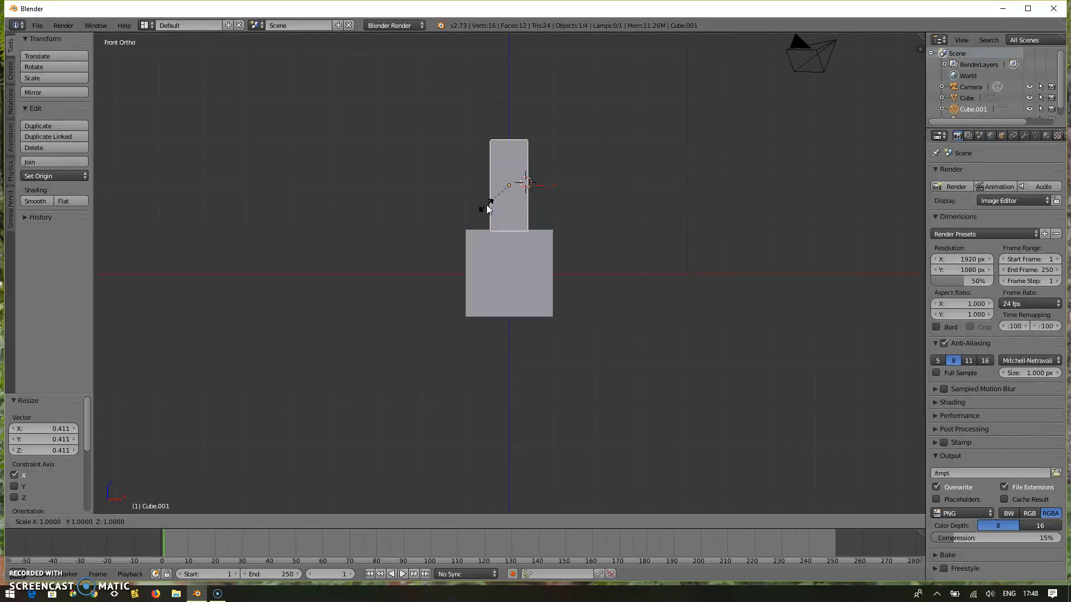
key(z)
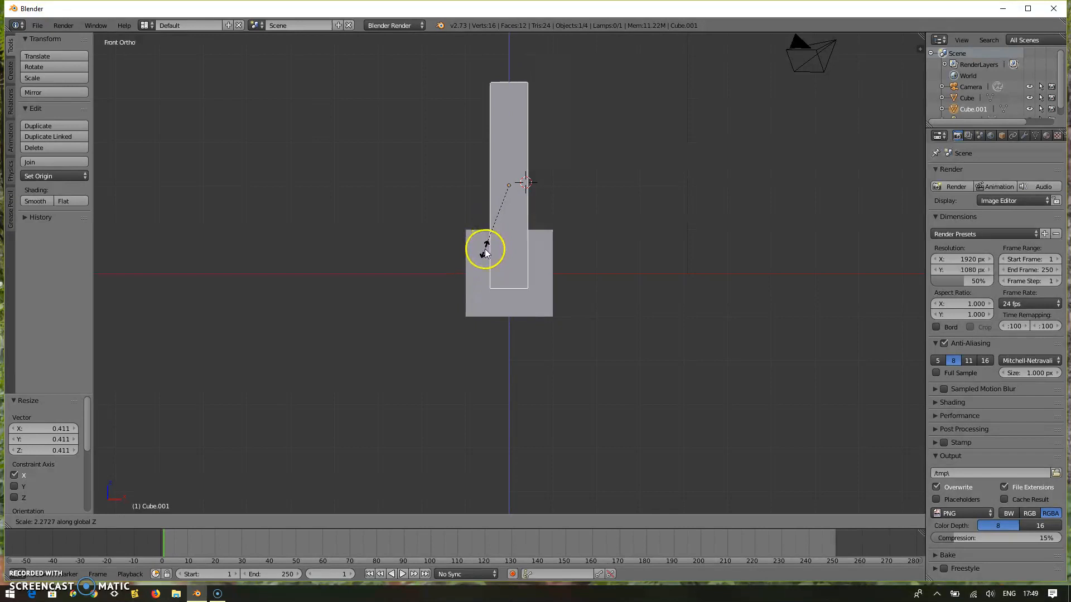
click(484, 252)
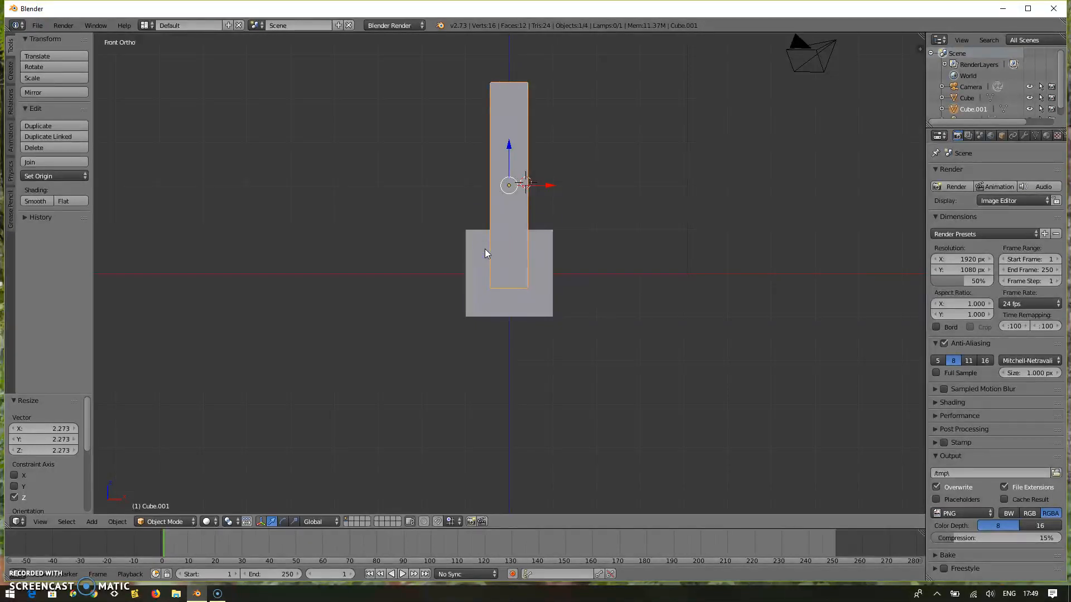
Widen the tall block along the global Y axis by a factor of about 2.74 in the right orthographic view.
key(KP_5)
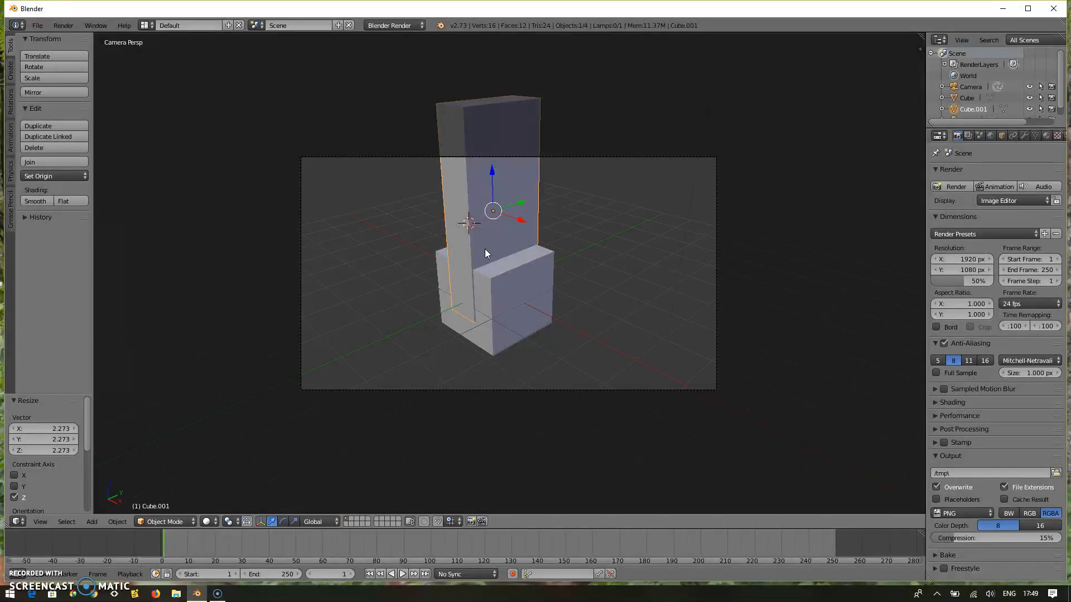
key(KP_0)
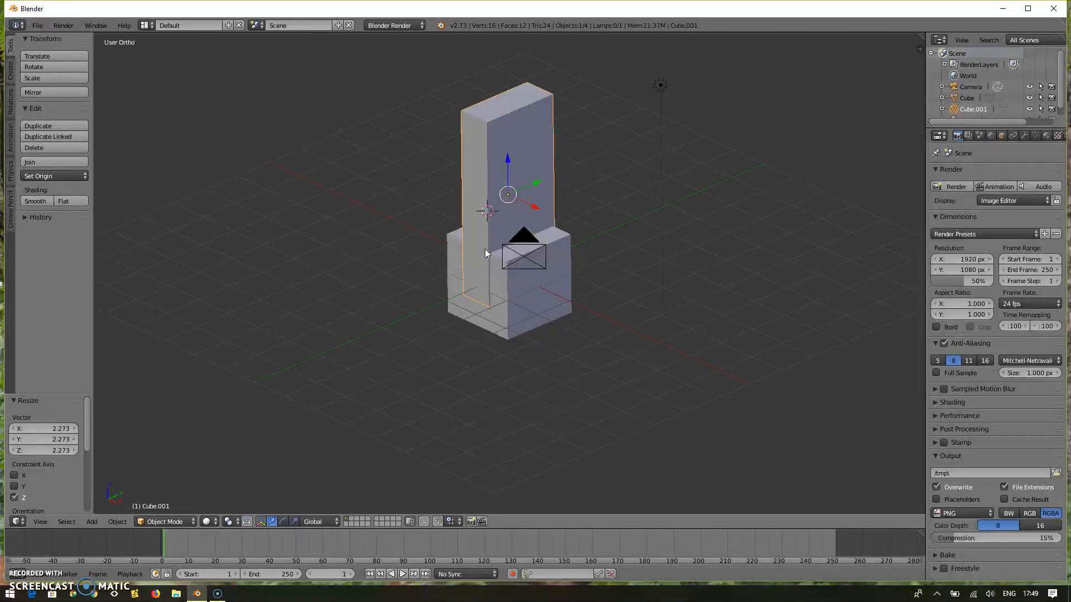
key(KP_3)
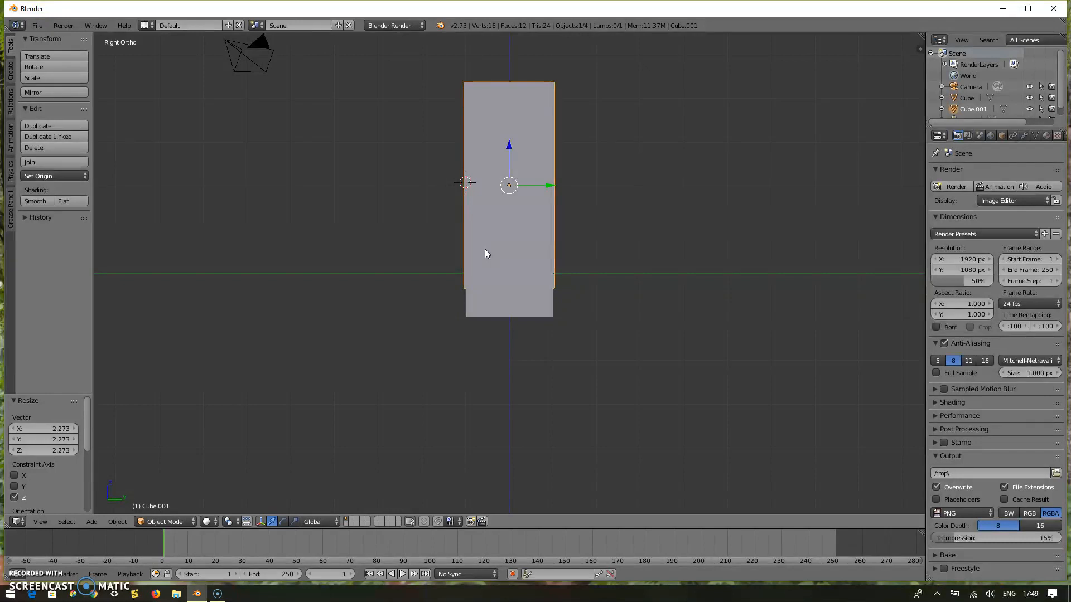
key(s)
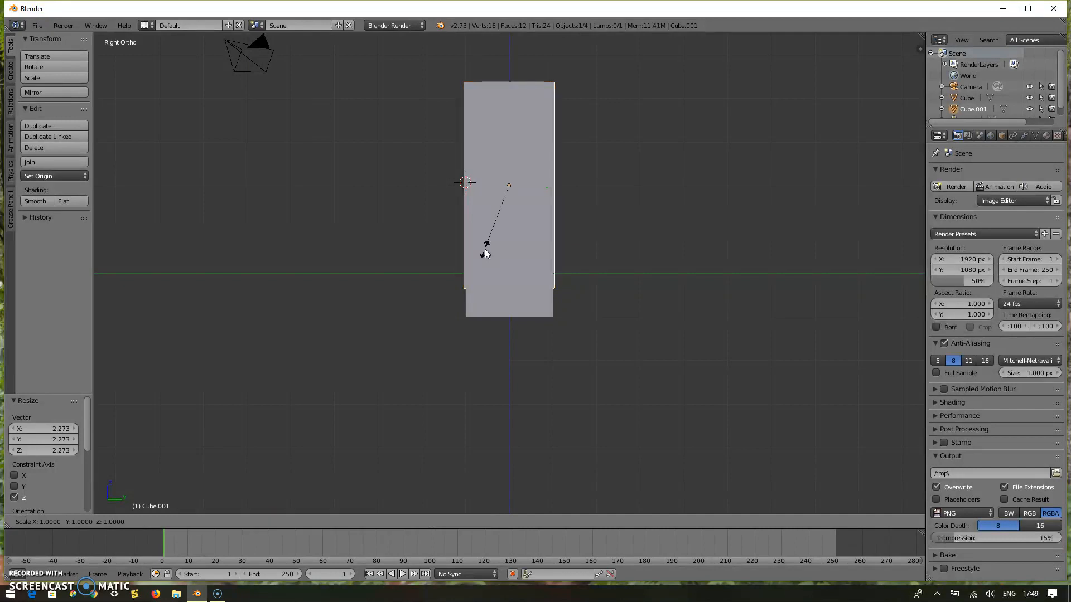
key(y)
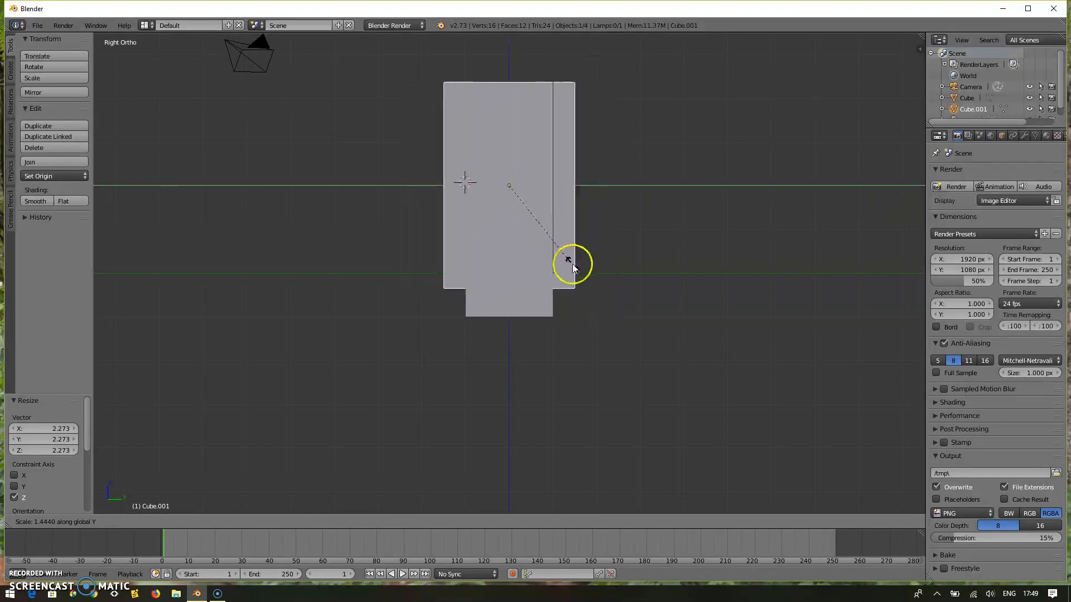
click(636, 323)
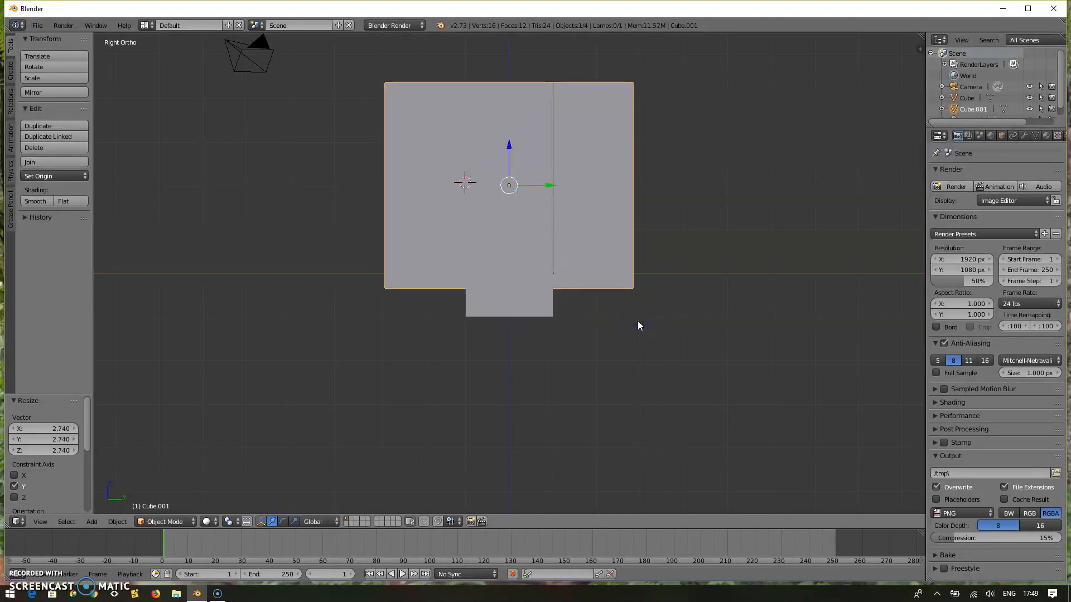
Try rotating the large slab in the camera view, first freely and also around the global X axis.
key(KP_5)
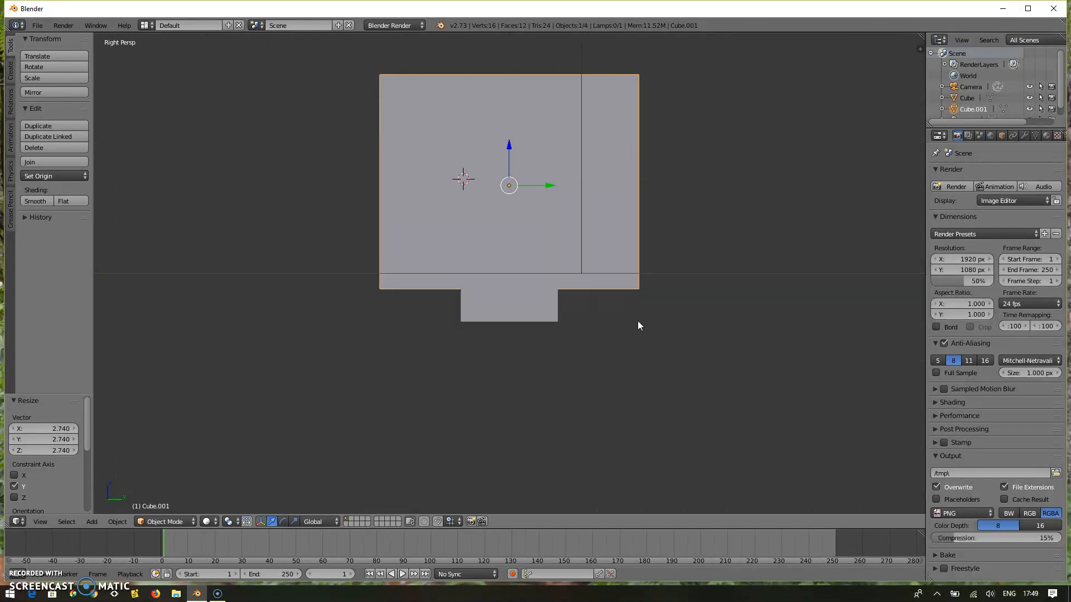
key(KP_0)
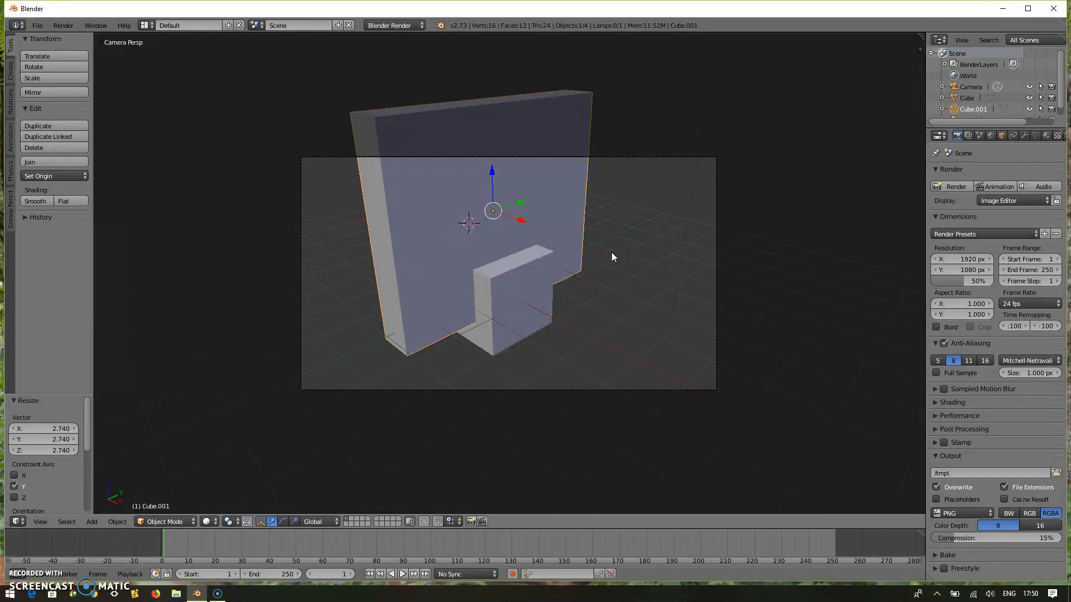
key(r)
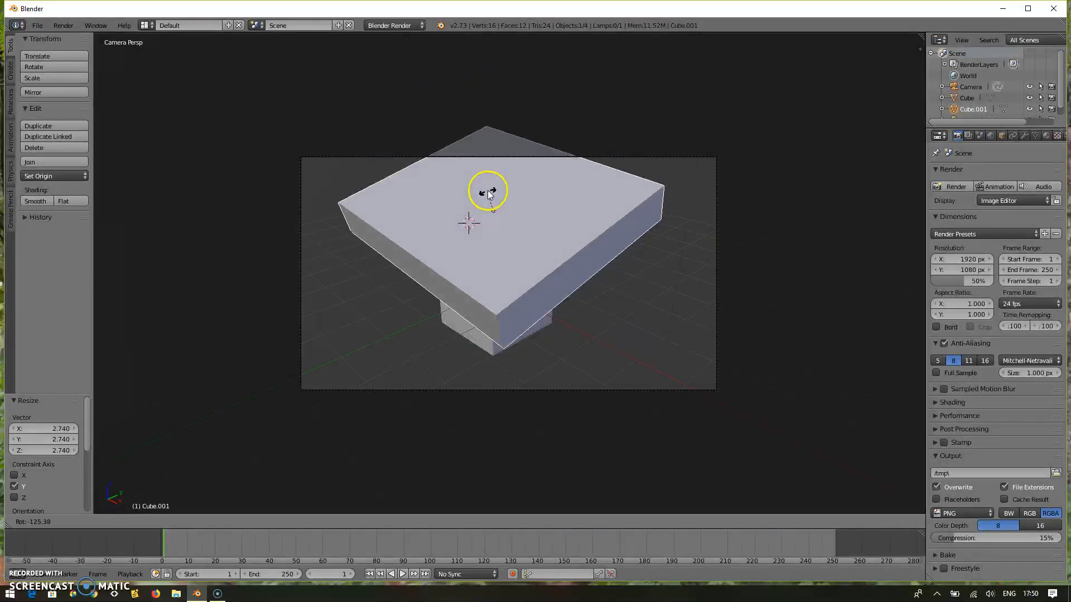
right_click(504, 224)
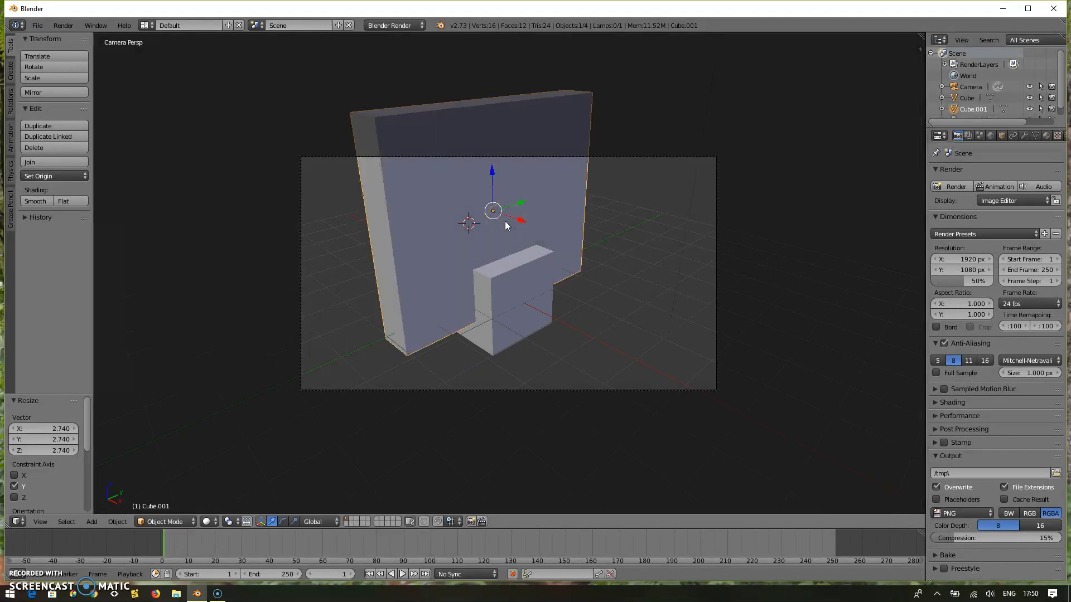
key(r)
key(x)
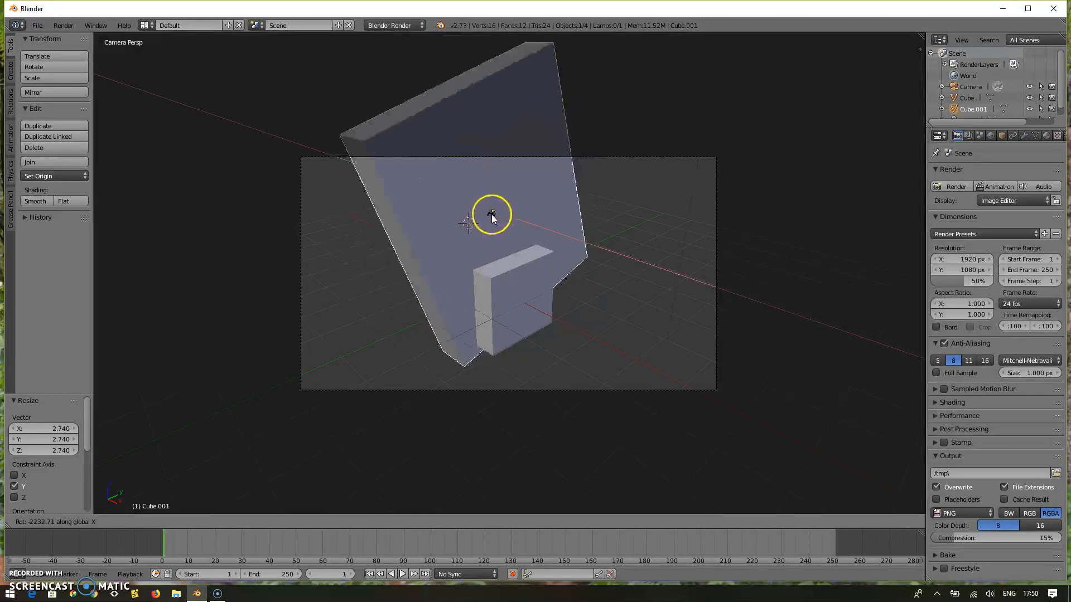
right_click(491, 212)
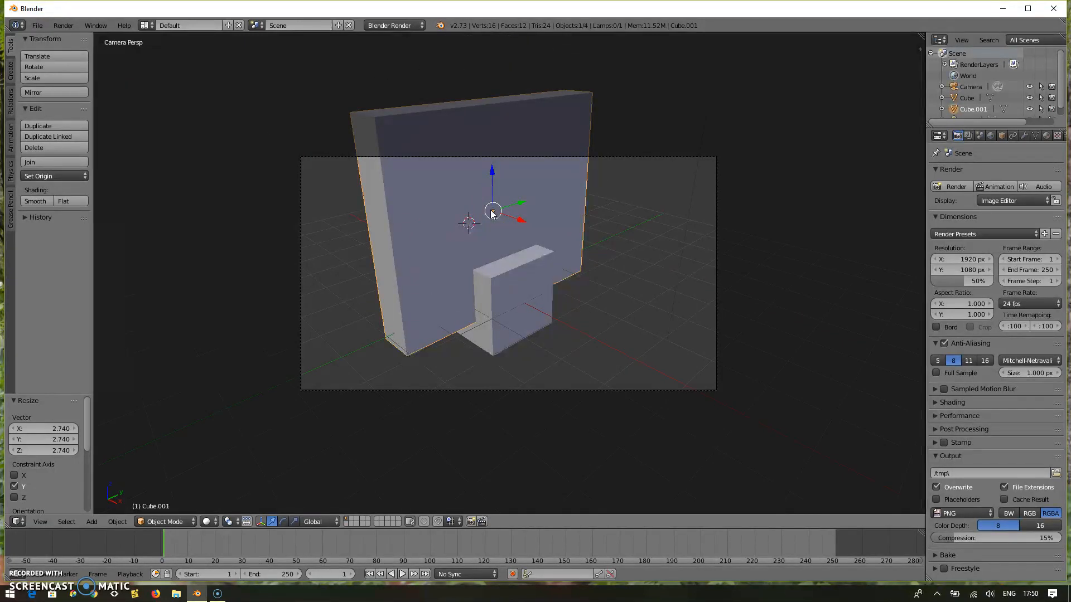
Try rotating the large slab around the global Y axis and around the global Z axis.
key(r)
key(y)
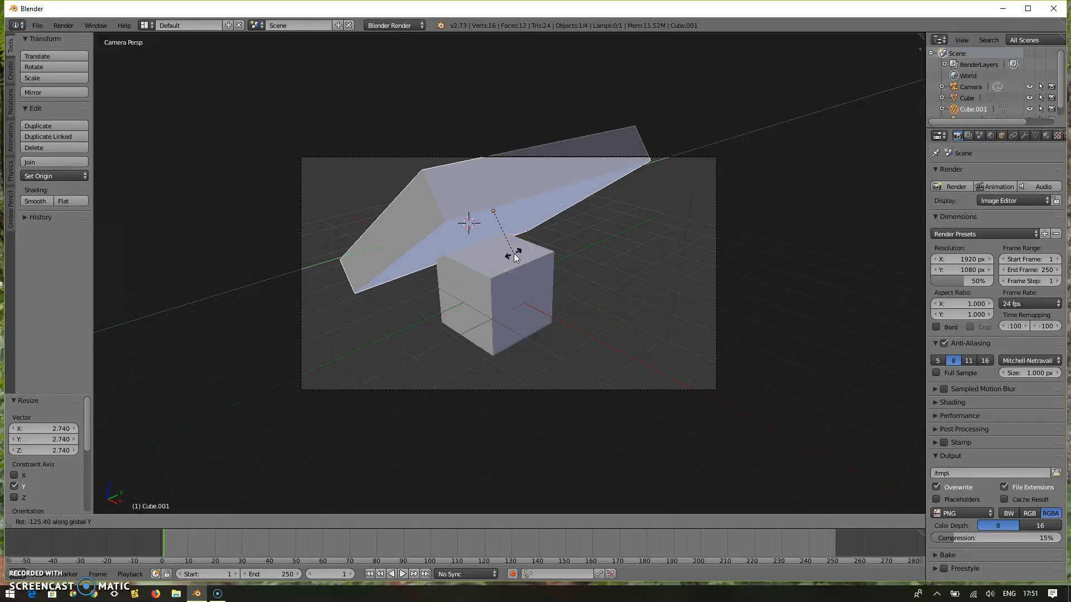
key(Escape)
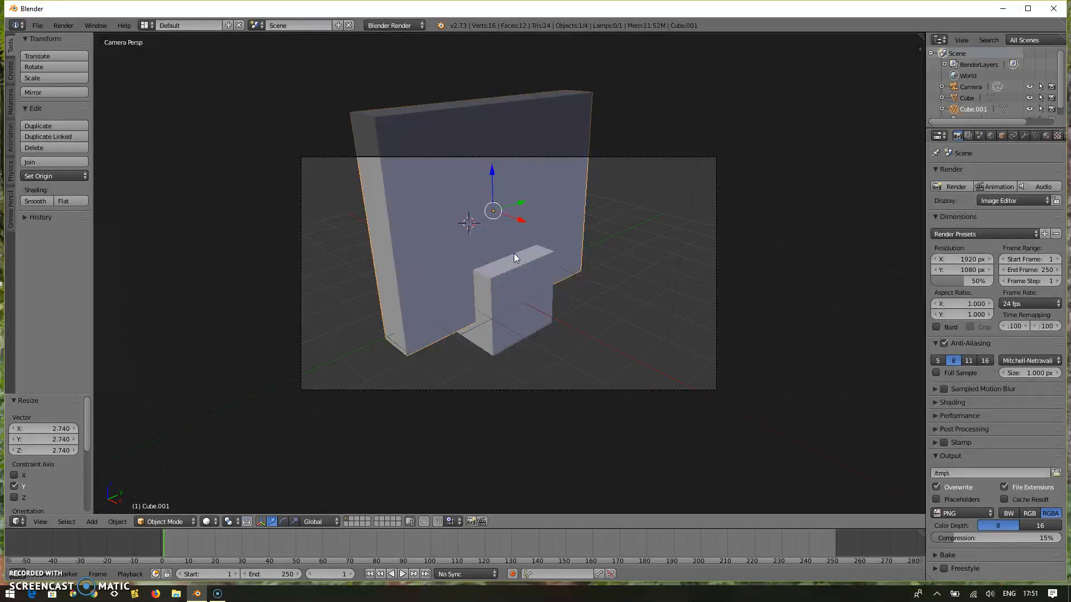
key(r)
key(z)
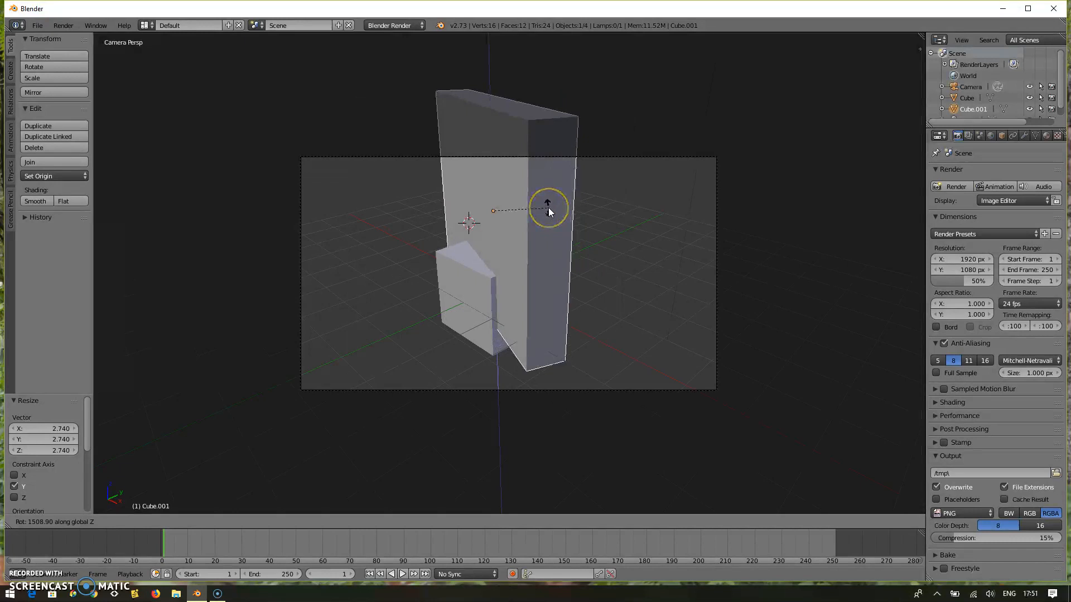
right_click(548, 208)
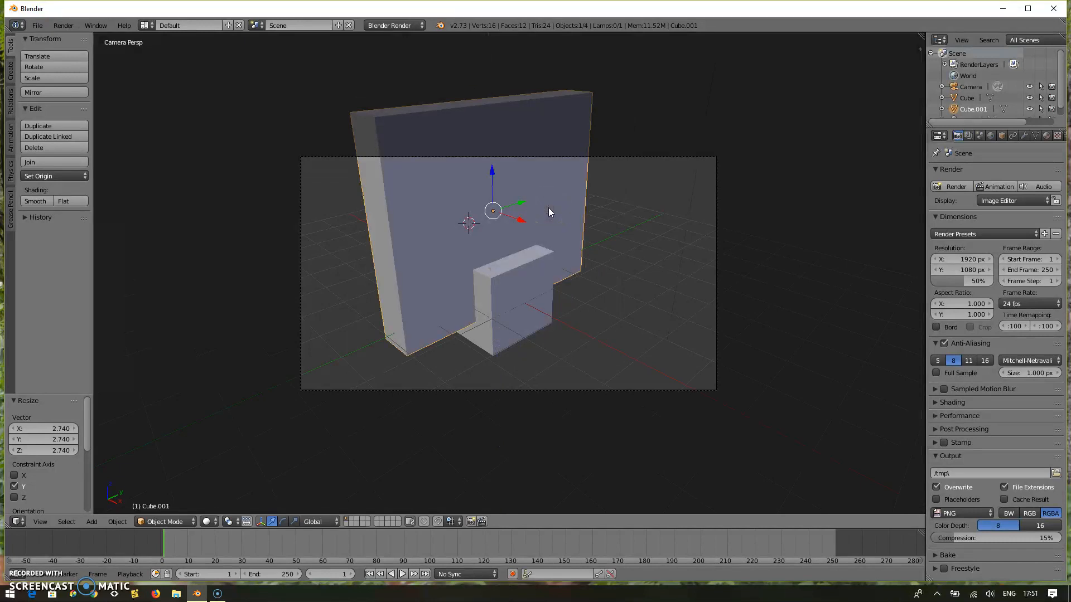